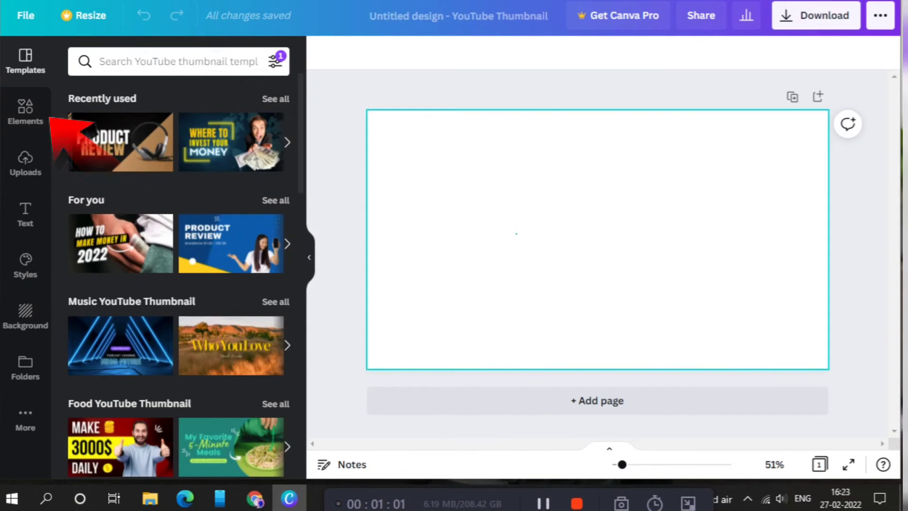
- Add a square shape and enlarge and position it to cover slightly more than the left half of the page
{"action": "left_click", "coordinate": [25, 112]}
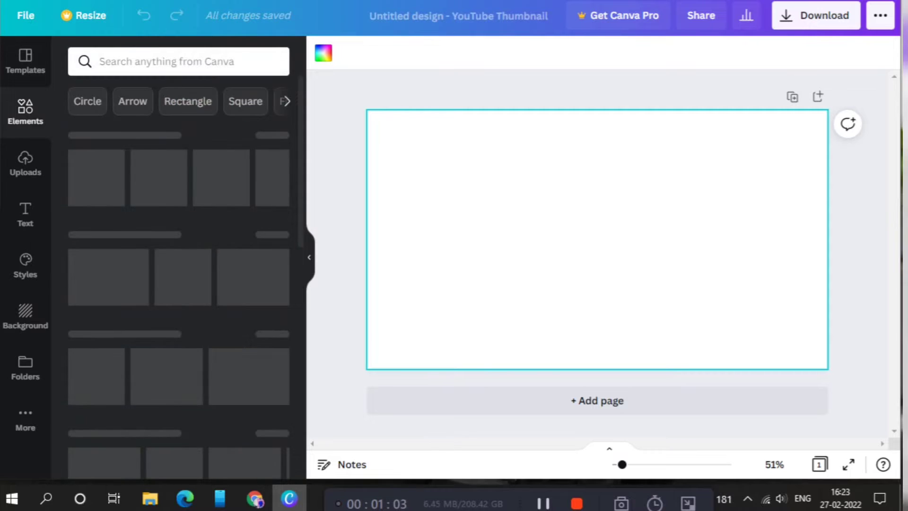
{"action": "left_click", "coordinate": [133, 269]}
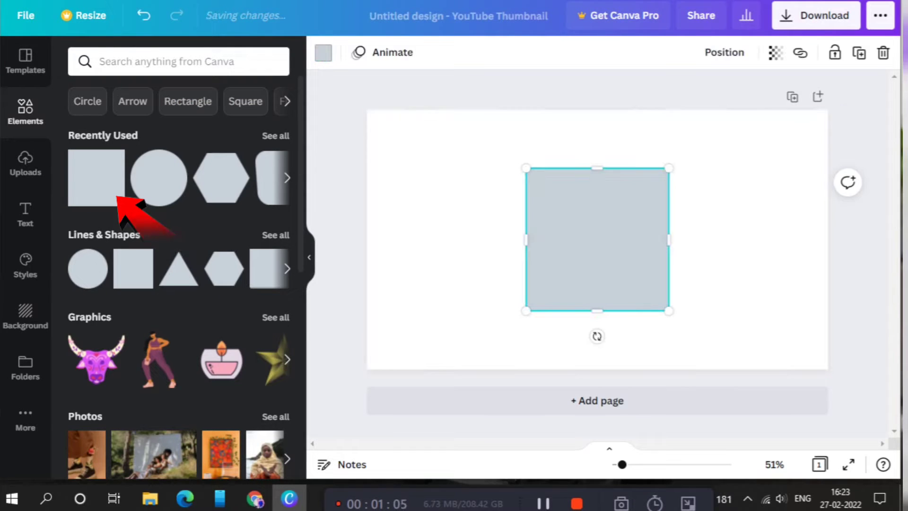
{"action": "left_click_drag", "start_coordinate": [597, 238], "coordinate": [500, 225]}
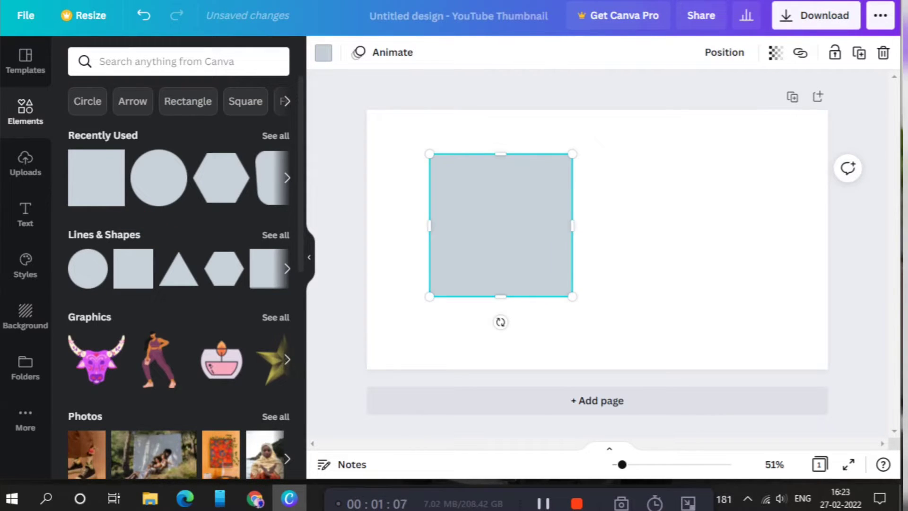
{"action": "left_click_drag", "start_coordinate": [572, 297], "coordinate": [675, 397]}
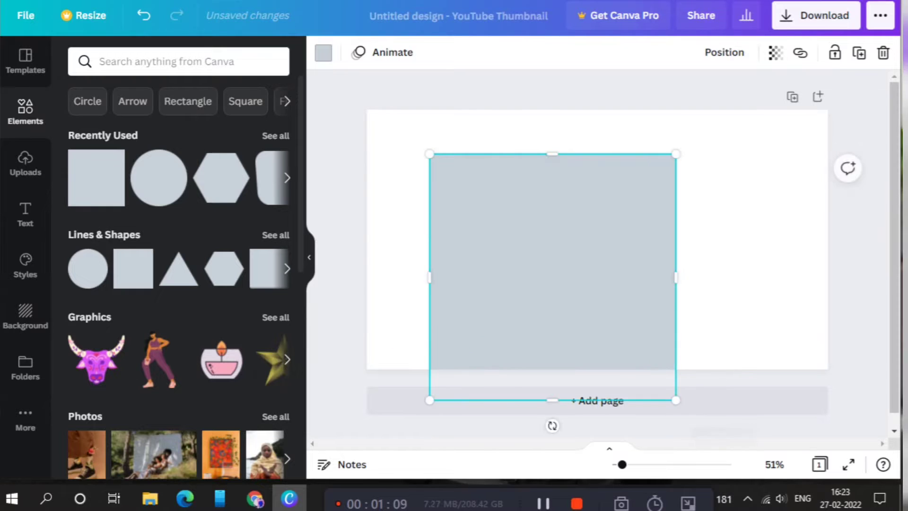
{"action": "left_click_drag", "start_coordinate": [552, 276], "coordinate": [447, 185]}
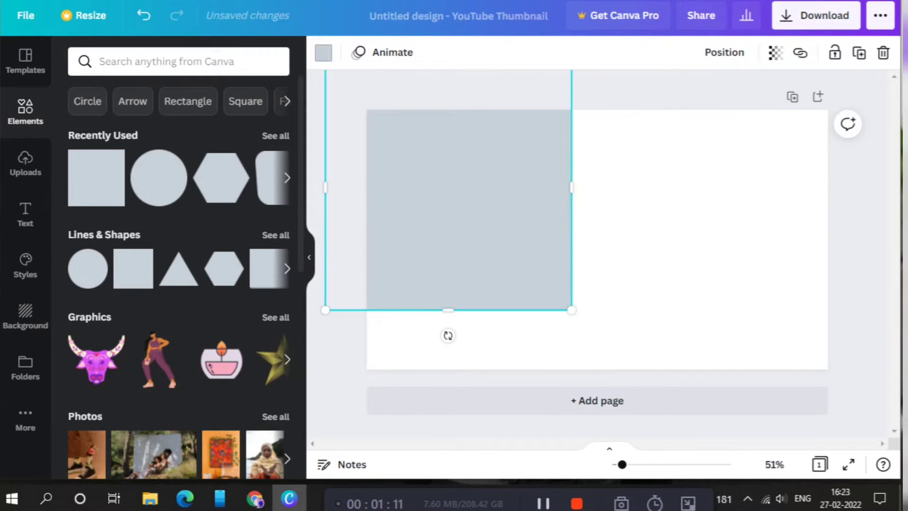
{"action": "left_click_drag", "start_coordinate": [571, 310], "coordinate": [668, 405]}
{"action": "left_click_drag", "start_coordinate": [517, 238], "coordinate": [458, 243]}
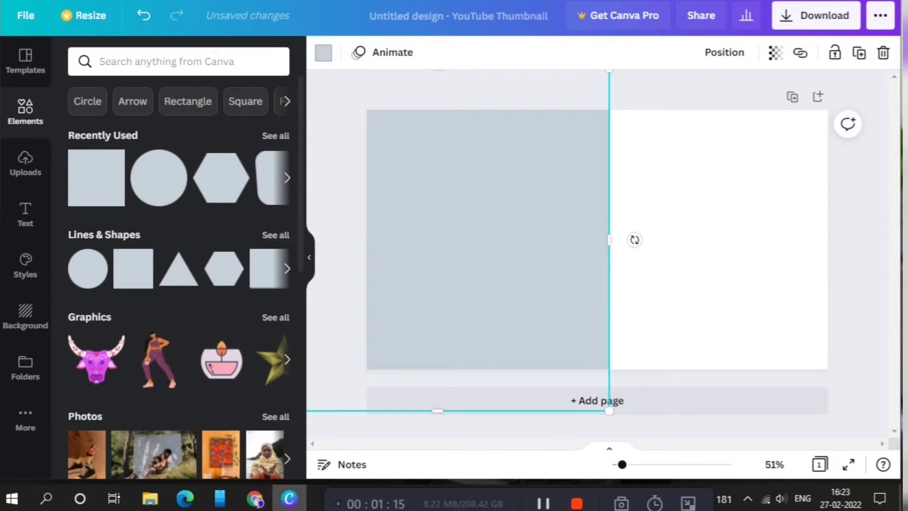
- Fill the square with the custom yellow #FFCC00
{"action": "left_click", "coordinate": [323, 52]}
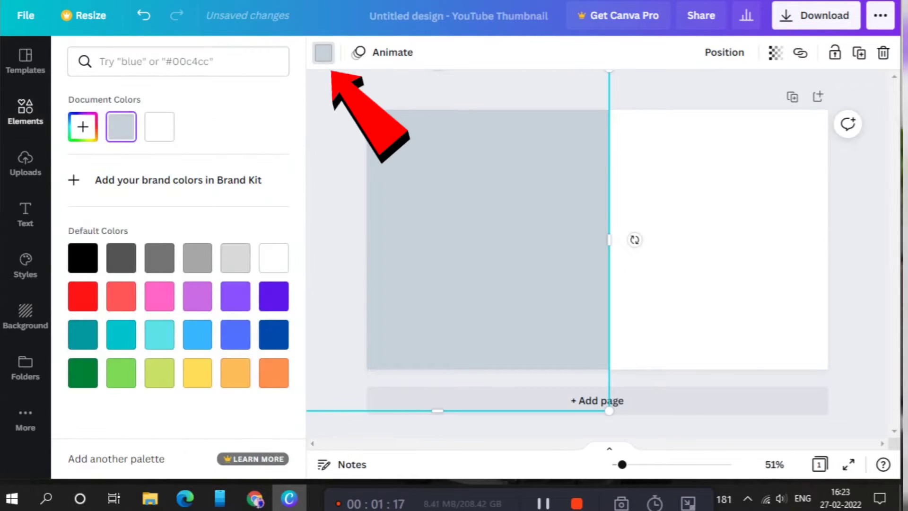
{"action": "left_click", "coordinate": [197, 372]}
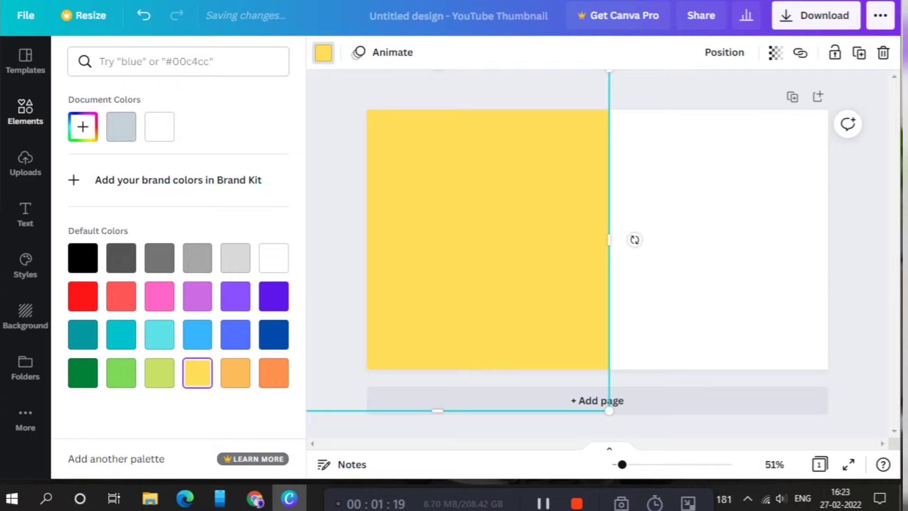
{"action": "left_click", "coordinate": [83, 127]}
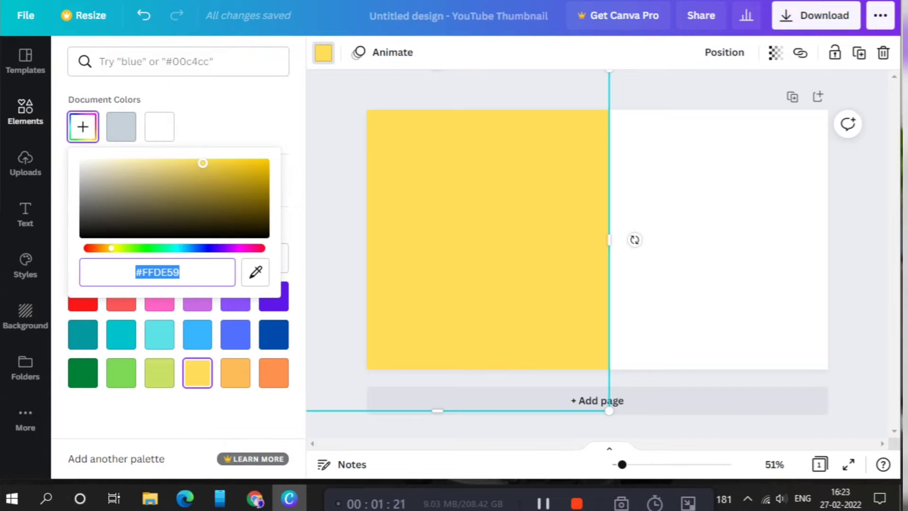
{"action": "left_click", "coordinate": [265, 162]}
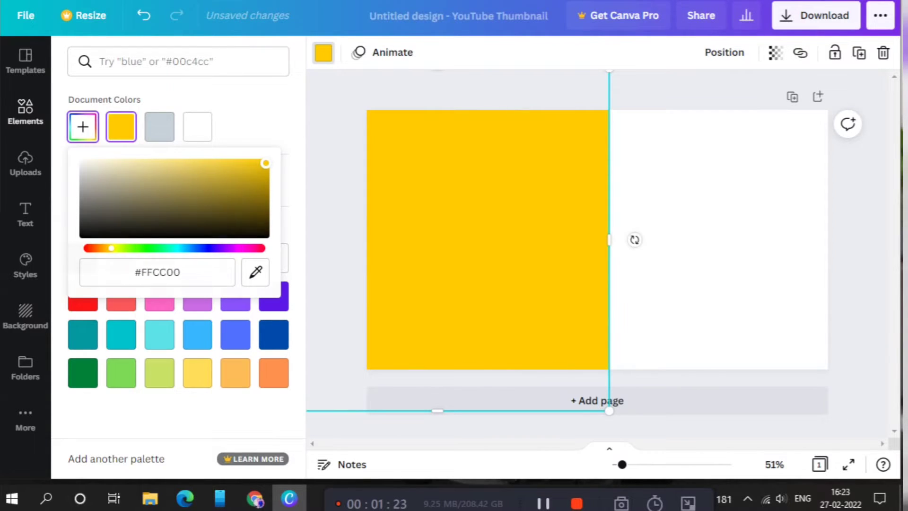
{"action": "left_click", "coordinate": [725, 320]}
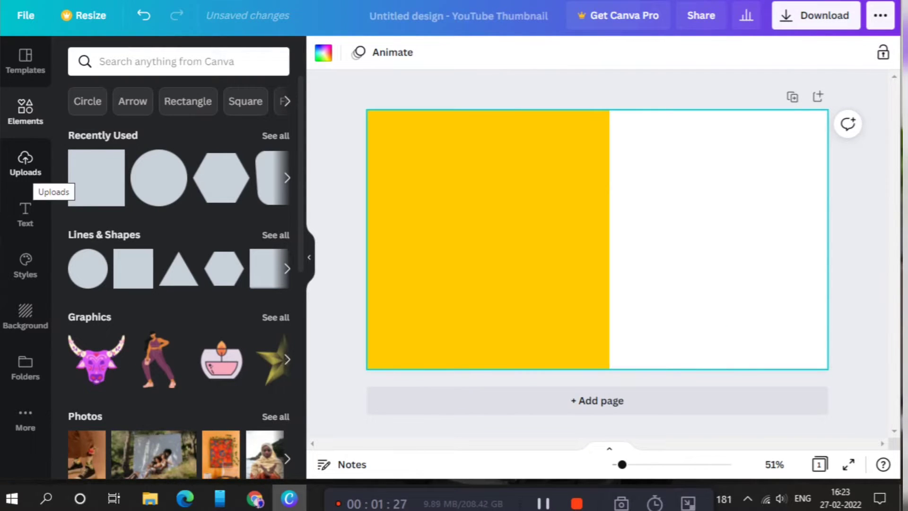
- Place the uploaded Patanjali image on the right side of the page and enlarge it to the full page height
{"action": "left_click", "coordinate": [26, 163]}
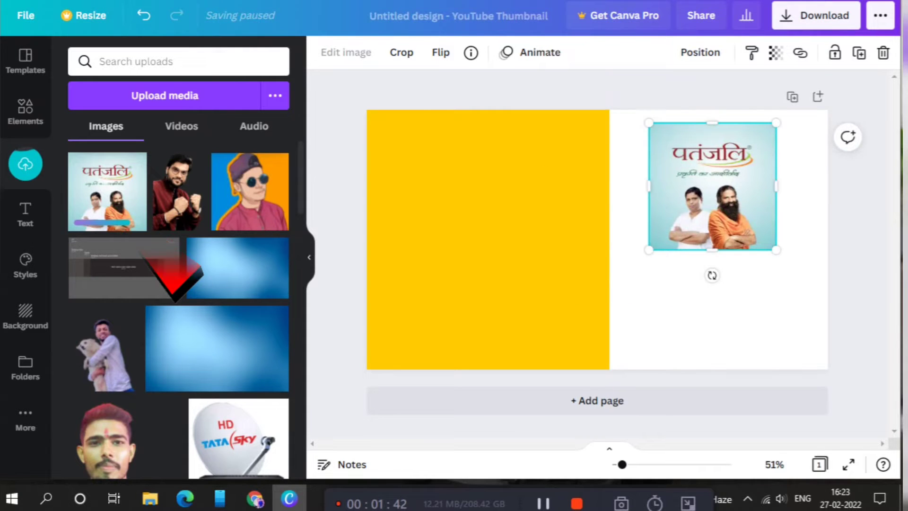
{"action": "left_click_drag", "start_coordinate": [777, 250], "coordinate": [888, 362]}
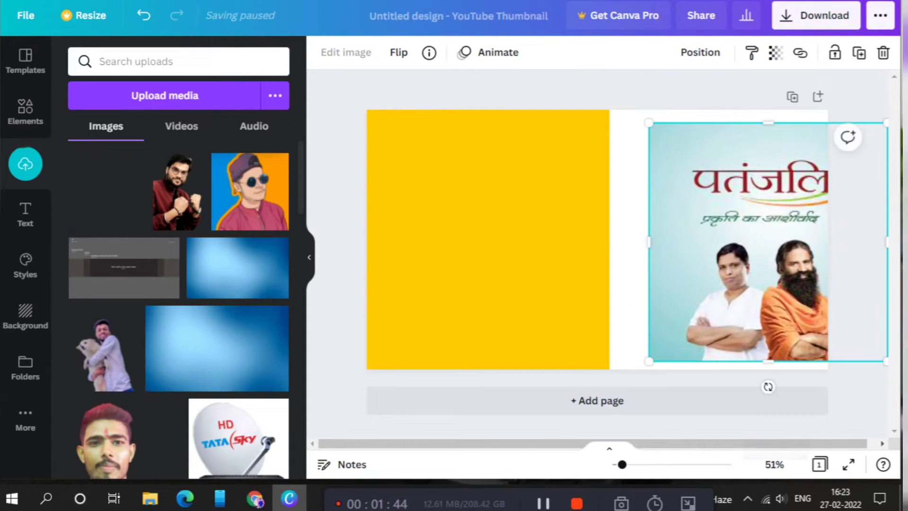
{"action": "left_click_drag", "start_coordinate": [768, 241], "coordinate": [717, 224]}
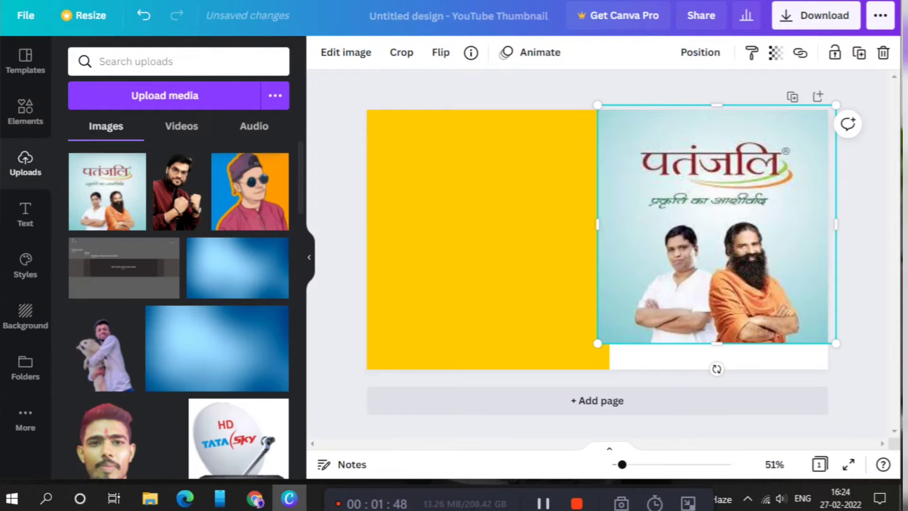
{"action": "left_click_drag", "start_coordinate": [836, 343], "coordinate": [870, 377]}
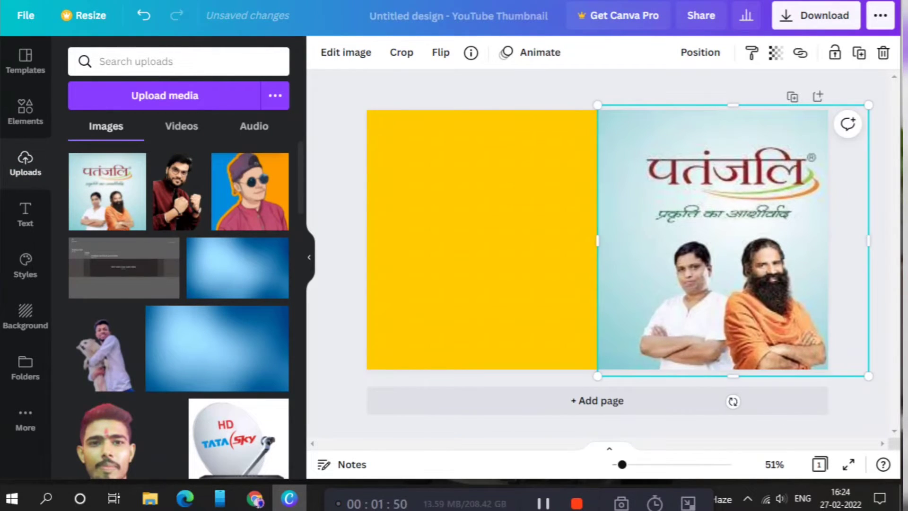
- Shift the Patanjali image left over the yellow square's edge and enlarge it to about 799 × 799, reaching past the page's right edge
{"action": "left_click_drag", "start_coordinate": [733, 242], "coordinate": [703, 235]}
{"action": "left_click", "coordinate": [558, 241]}
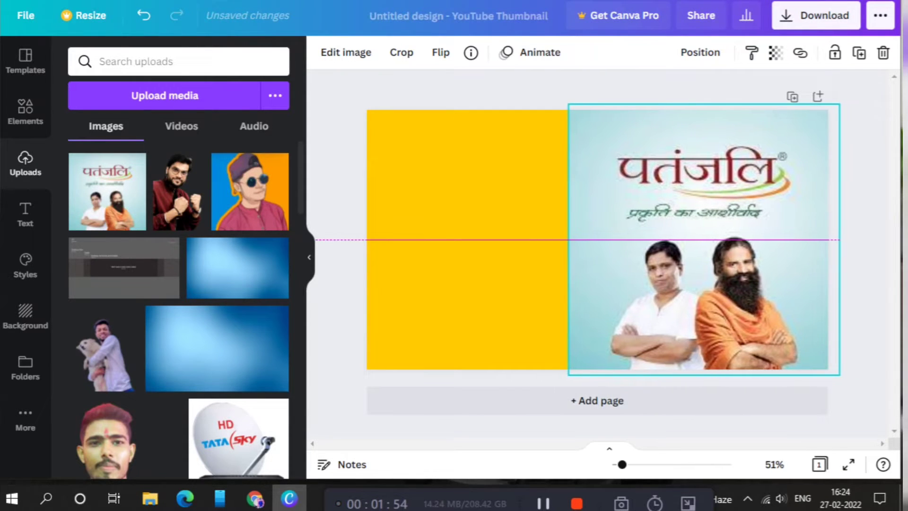
{"action": "left_click_drag", "start_coordinate": [611, 233], "coordinate": [594, 233]}
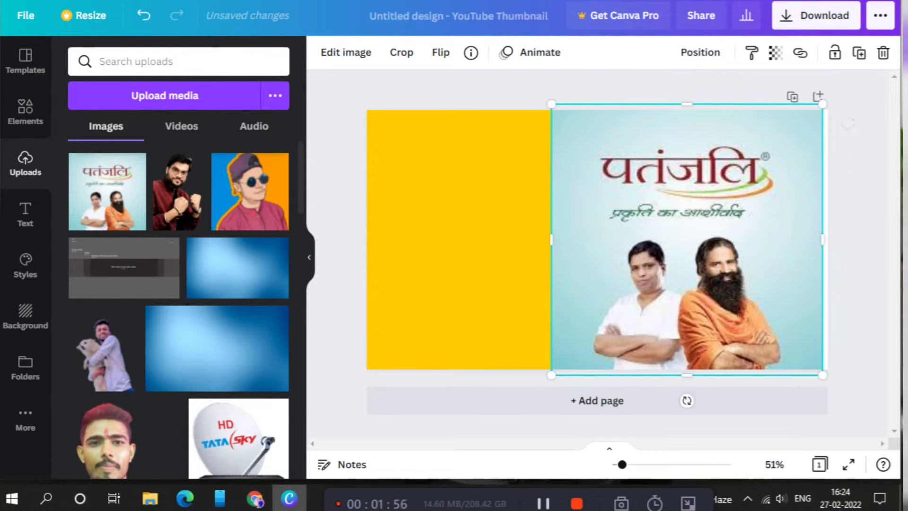
{"action": "left_click_drag", "start_coordinate": [822, 374], "coordinate": [839, 391]}
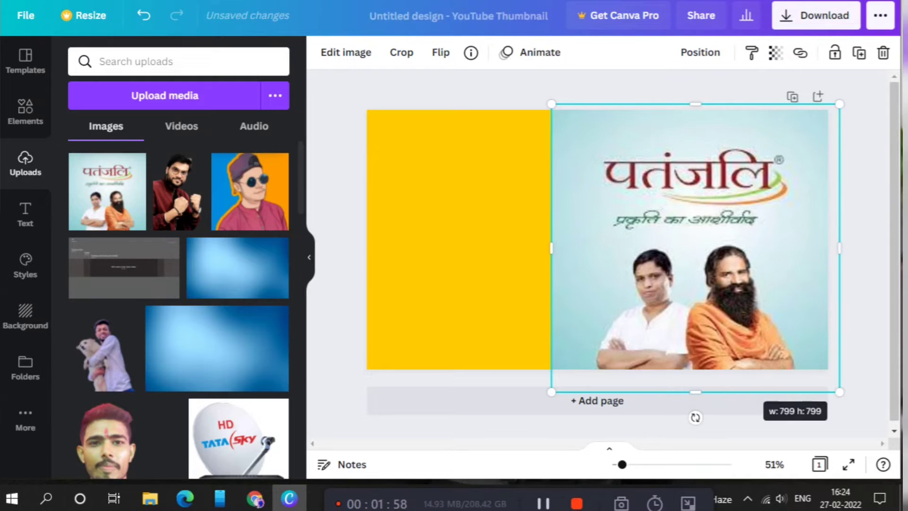
{"action": "left_click_drag", "start_coordinate": [695, 247], "coordinate": [690, 243]}
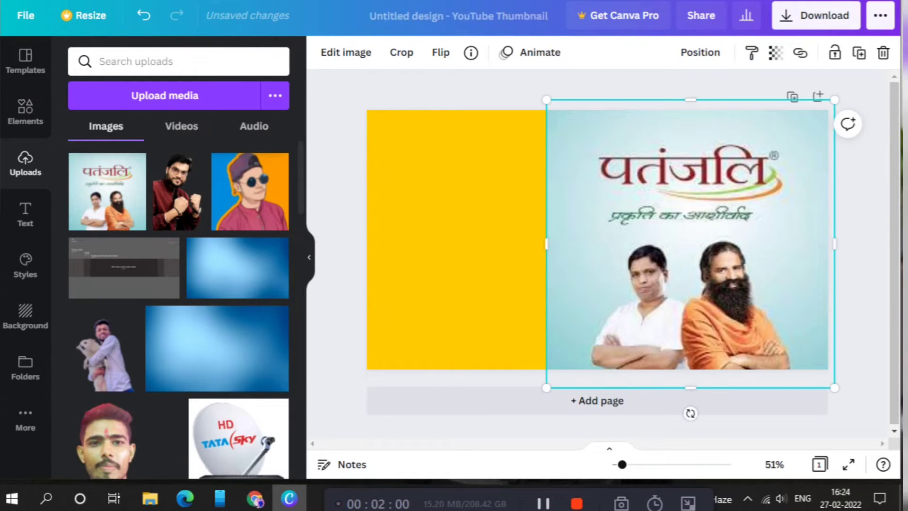
- Send the Patanjali image backward, behind the yellow square
{"action": "left_click", "coordinate": [455, 239]}
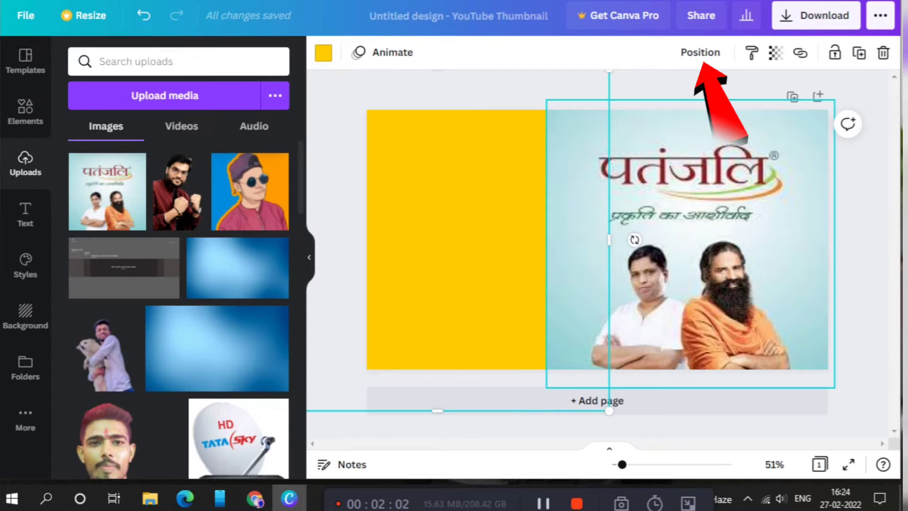
{"action": "left_click", "coordinate": [689, 239]}
{"action": "left_click", "coordinate": [700, 52]}
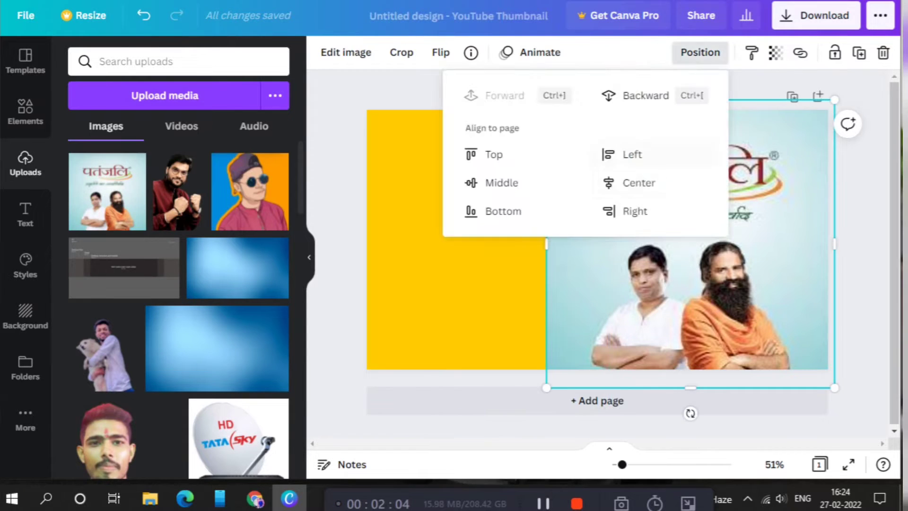
{"action": "left_click", "coordinate": [645, 95]}
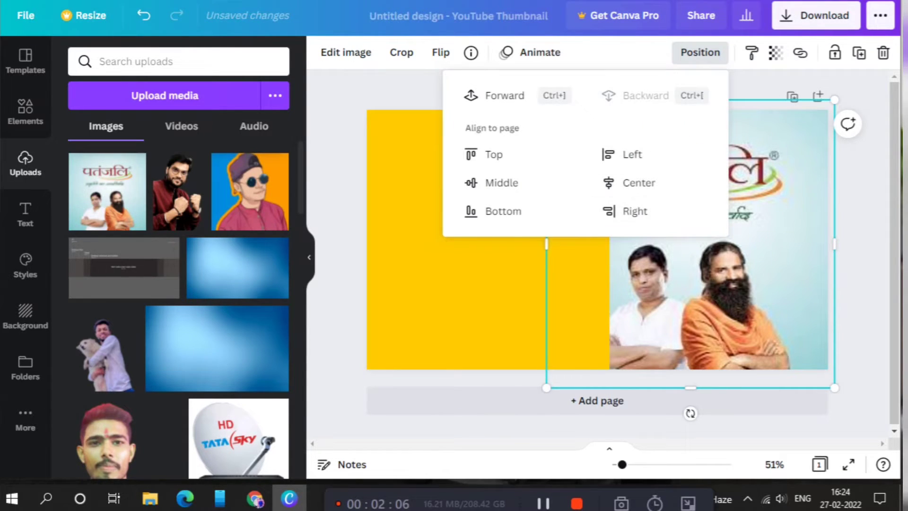
- Move the yellow square's right edge slightly left so the image's full logo and both men are uncovered
{"action": "left_click", "coordinate": [488, 240]}
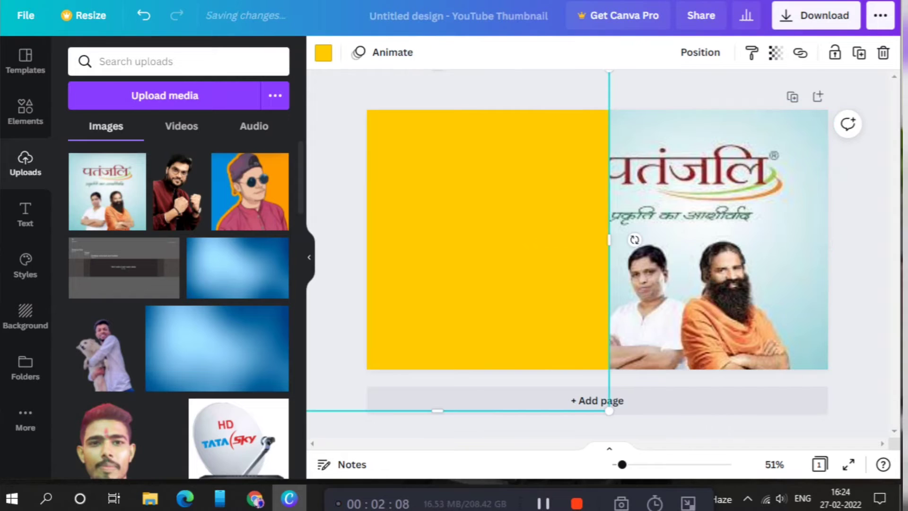
{"action": "left_click_drag", "start_coordinate": [609, 239], "coordinate": [586, 239]}
{"action": "key", "text": "Right"}
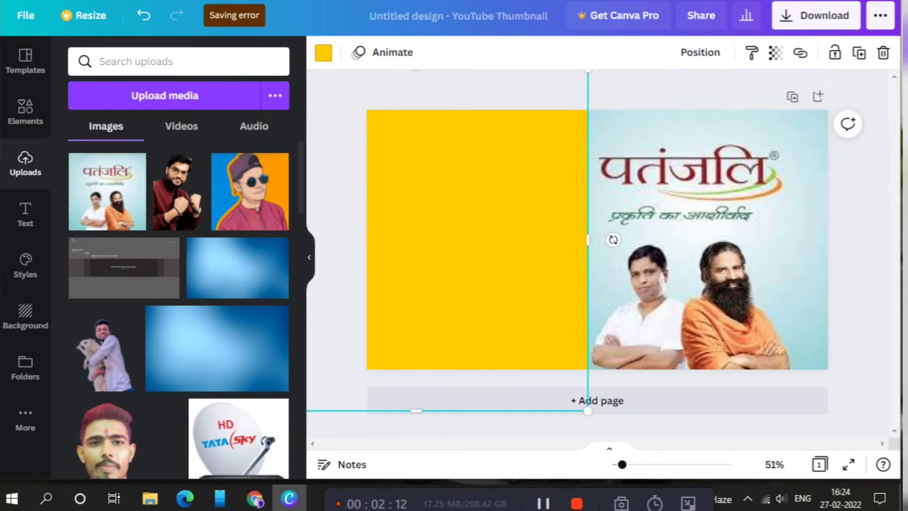
{"action": "left_click", "coordinate": [708, 239]}
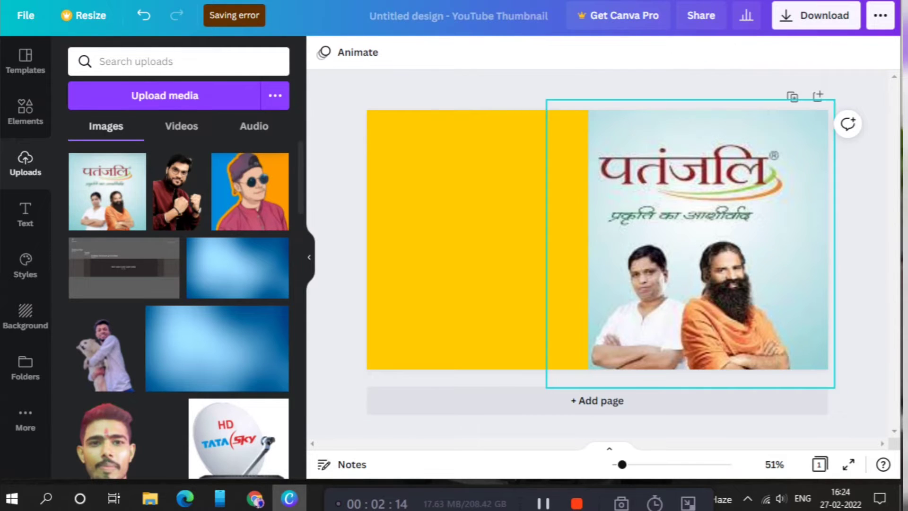
{"action": "left_click", "coordinate": [867, 310]}
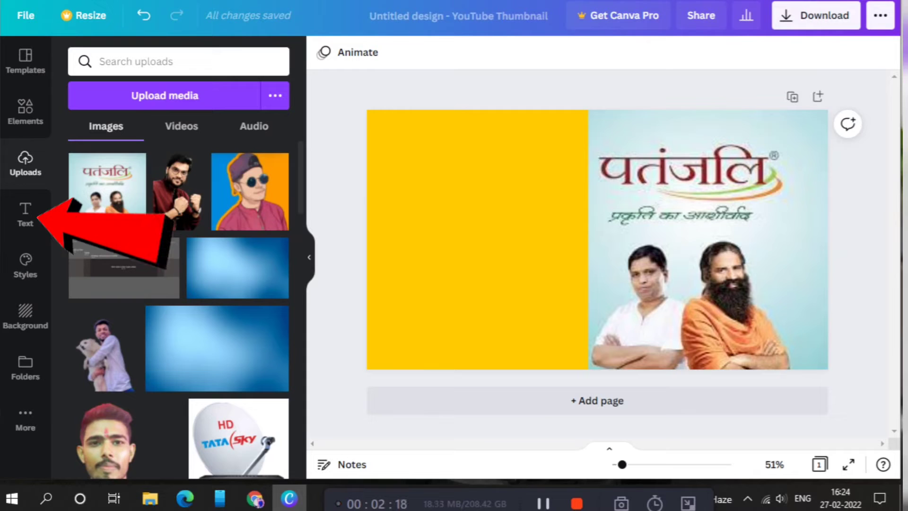
- Add a heading with the text "पतंजली बाबा राम देब का है ही नहीं"
{"action": "left_click", "coordinate": [25, 215]}
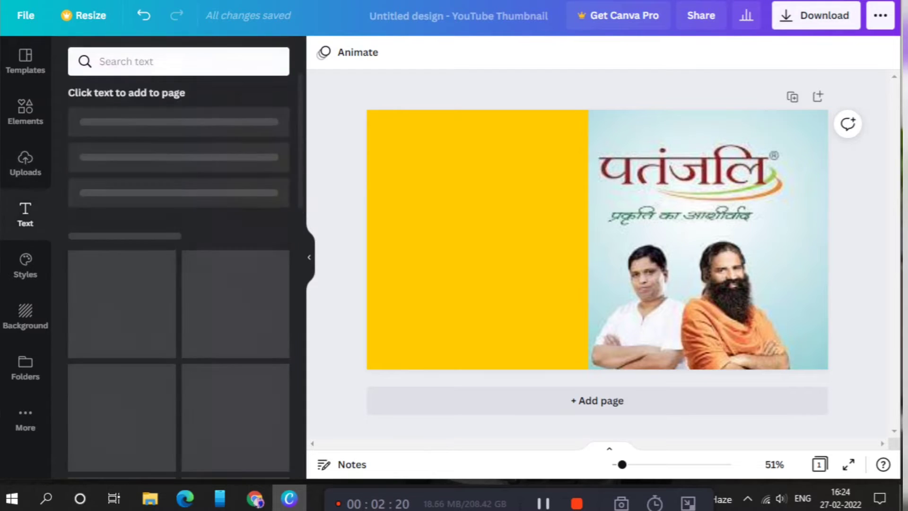
{"action": "left_click", "coordinate": [151, 126]}
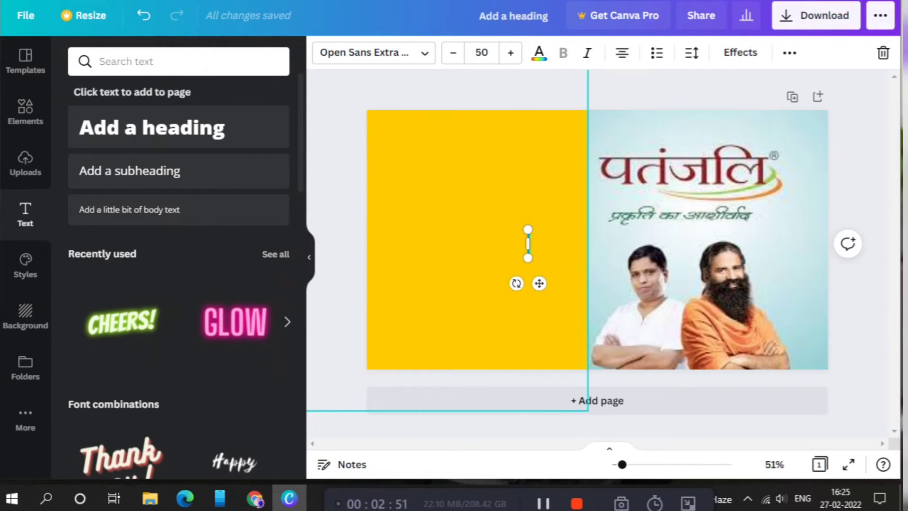
{"action": "type", "text": "पतंजली बाबा राम देब का है ही नहीं"}
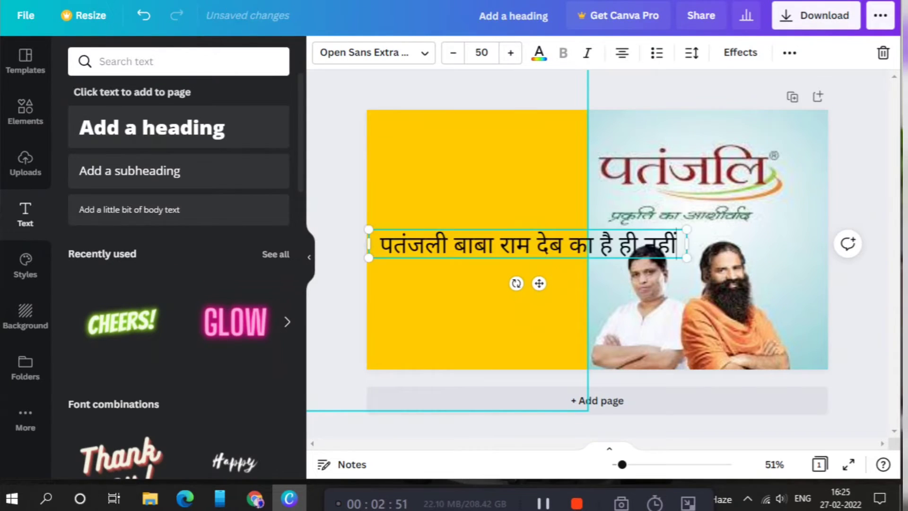
{"action": "left_click", "coordinate": [548, 297]}
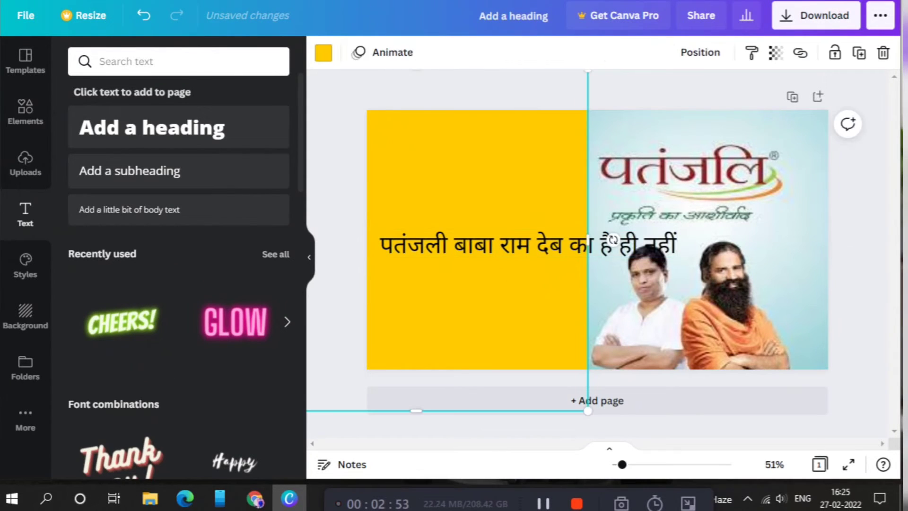
- Search the fonts for "hindi bold", try Teko Bold on the heading and settle on Laila Bold
{"action": "left_click", "coordinate": [613, 240]}
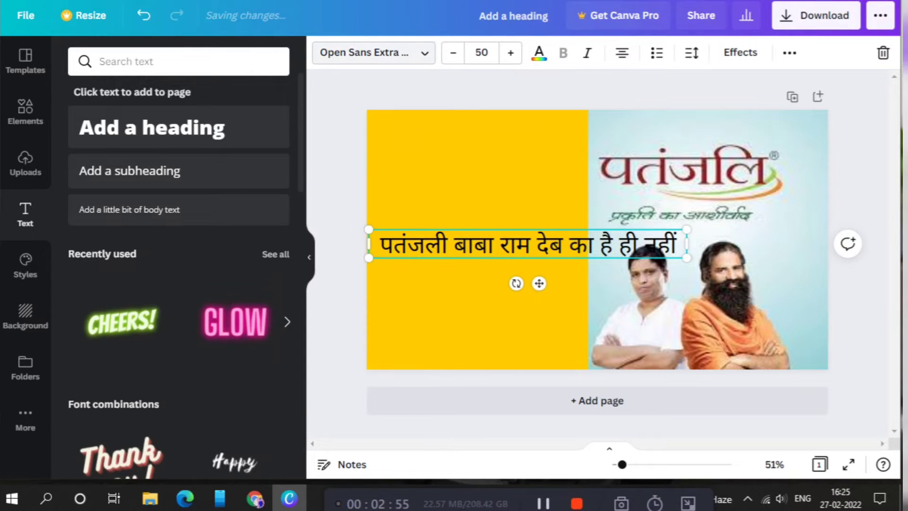
{"action": "left_click", "coordinate": [374, 53]}
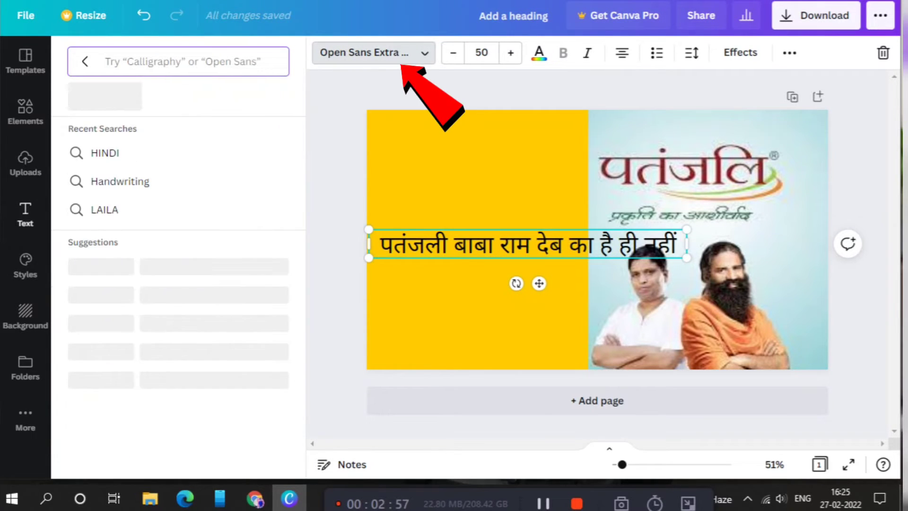
{"action": "type", "text": "hindi bold"}
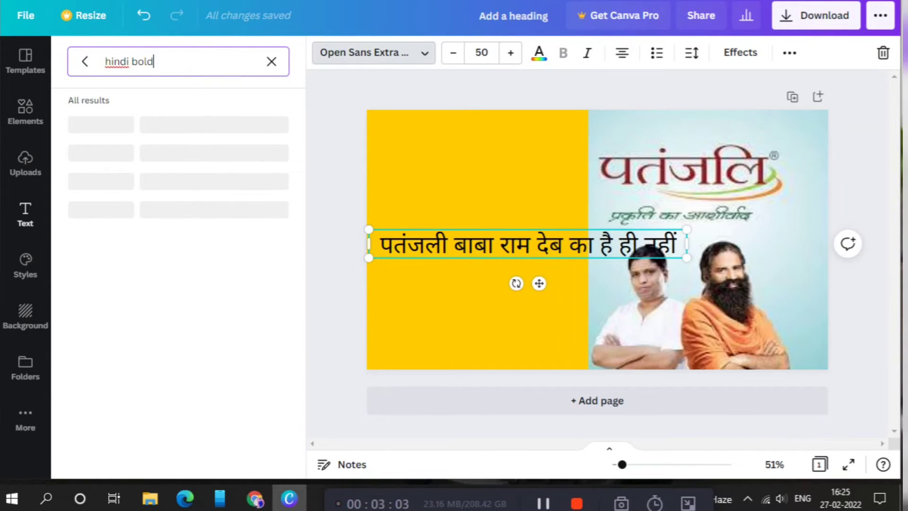
{"action": "left_click", "coordinate": [89, 152]}
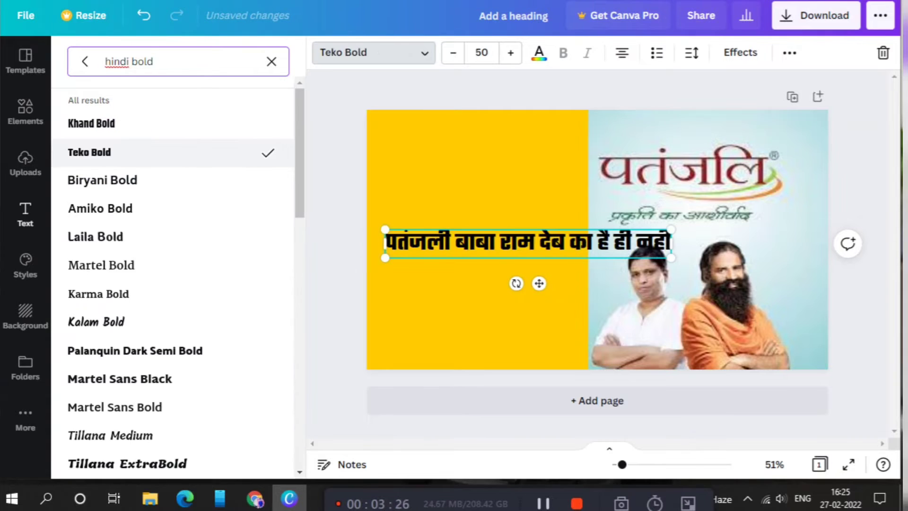
{"action": "left_click", "coordinate": [95, 236]}
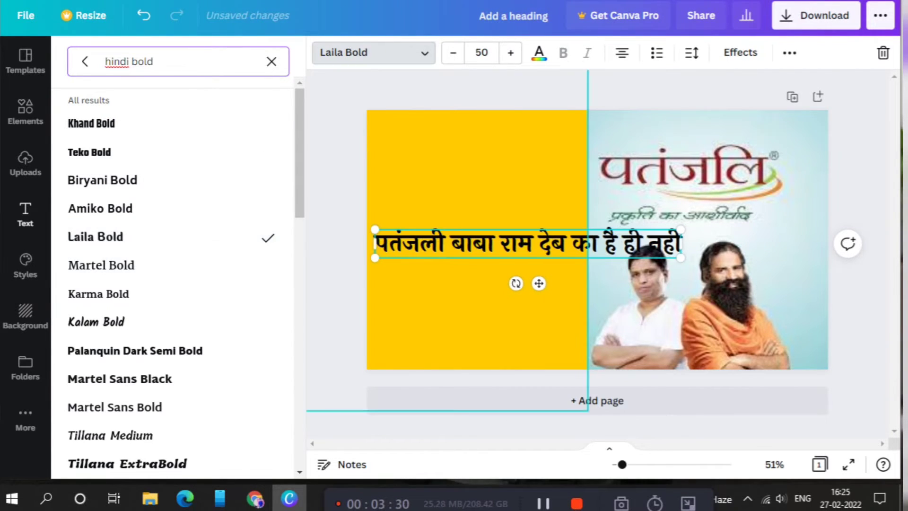
- Break the heading into three lines, "पतंजली", "बाबा राम देब" and "का है ही नहीं", and move it onto the yellow panel
{"action": "left_click", "coordinate": [477, 303]}
{"action": "left_click", "coordinate": [527, 244]}
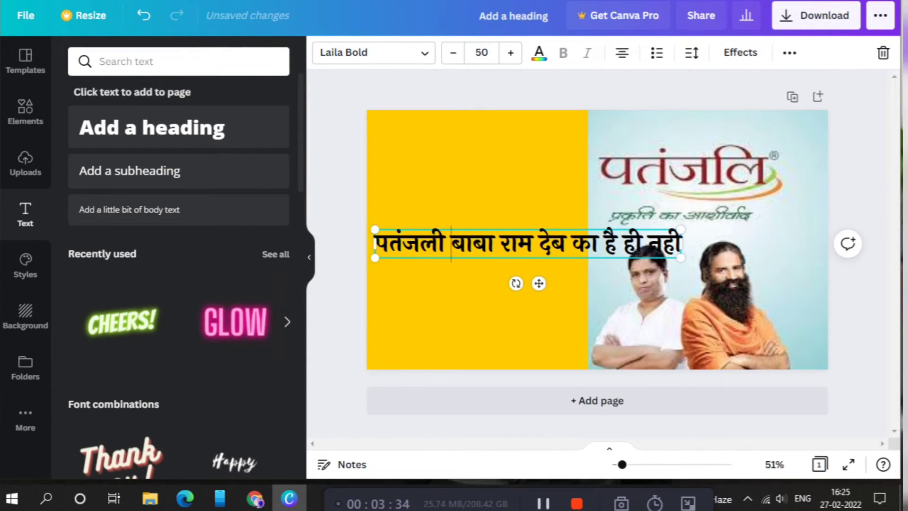
{"action": "key", "text": "Return"}
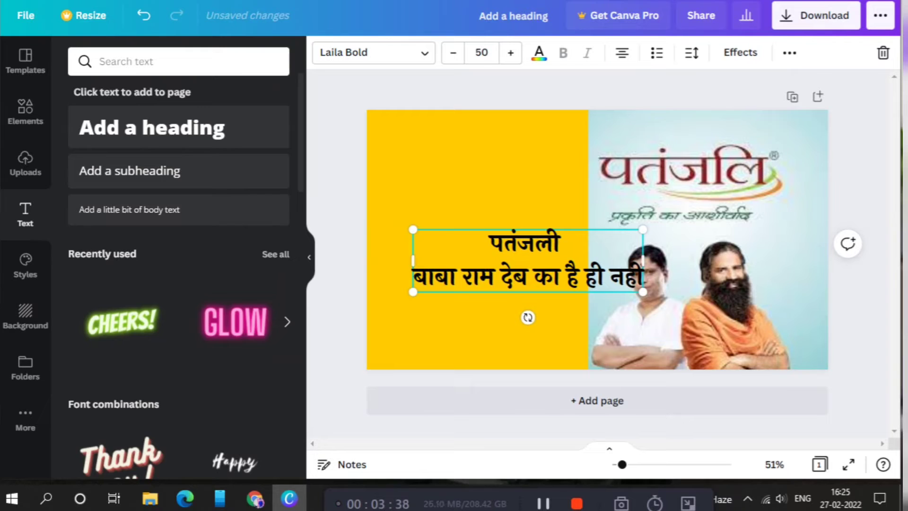
{"action": "key", "text": "BackSpace"}
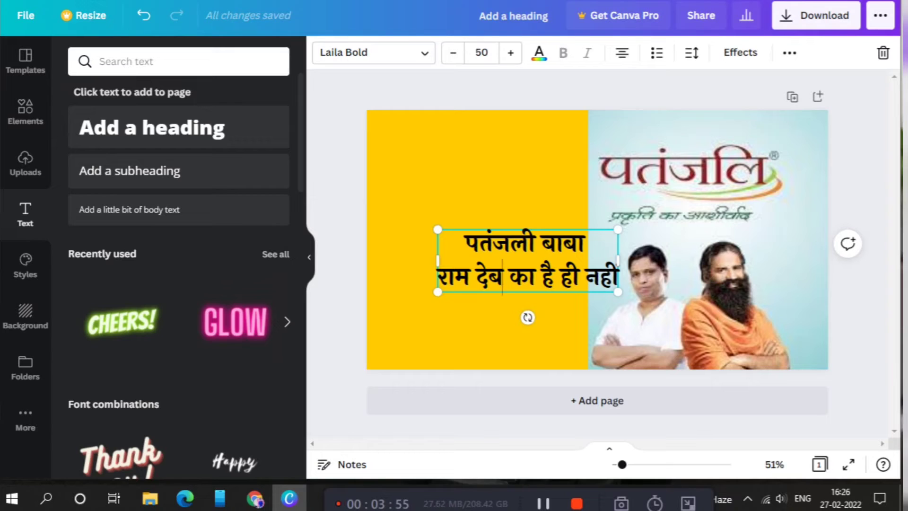
{"action": "key", "text": "Return"}
{"action": "key", "text": "BackSpace"}
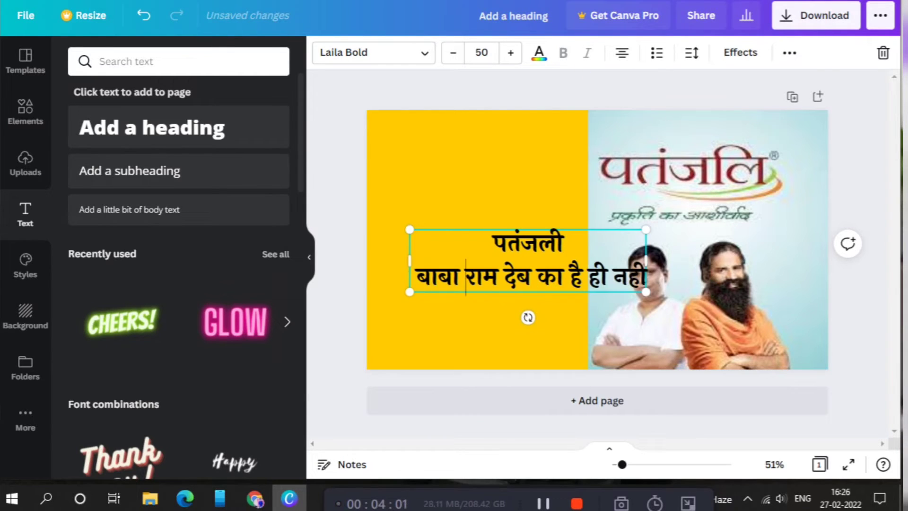
{"action": "left_click", "coordinate": [531, 279]}
{"action": "key", "text": "Return"}
{"action": "left_click_drag", "start_coordinate": [528, 277], "coordinate": [465, 191]}
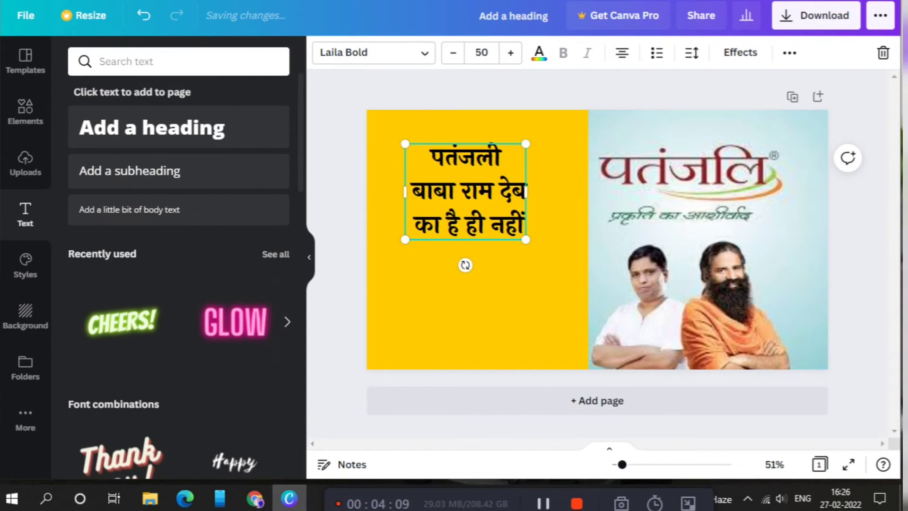
- Put "ही नहीं" on a fourth line of the heading and enlarge the text to about size 86.2
{"action": "left_click_drag", "start_coordinate": [526, 239], "coordinate": [594, 304]}
{"action": "left_click_drag", "start_coordinate": [499, 224], "coordinate": [475, 224]}
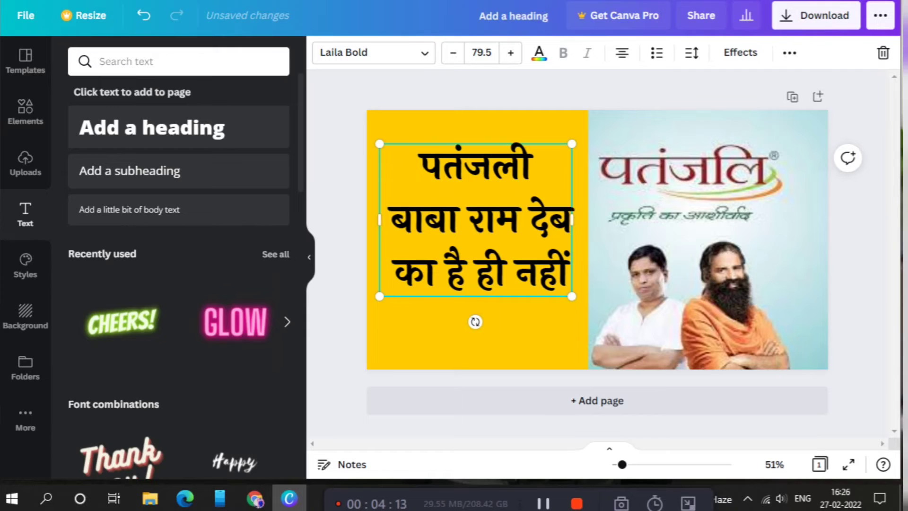
{"action": "key", "text": "Return"}
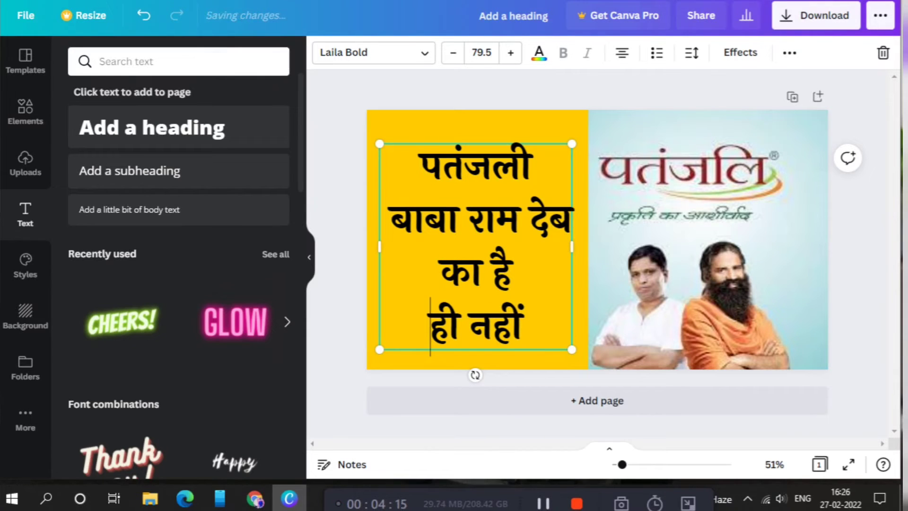
{"action": "left_click_drag", "start_coordinate": [571, 349], "coordinate": [588, 367]}
{"action": "key", "text": "Left"}
{"action": "key", "text": "shift+Left"}
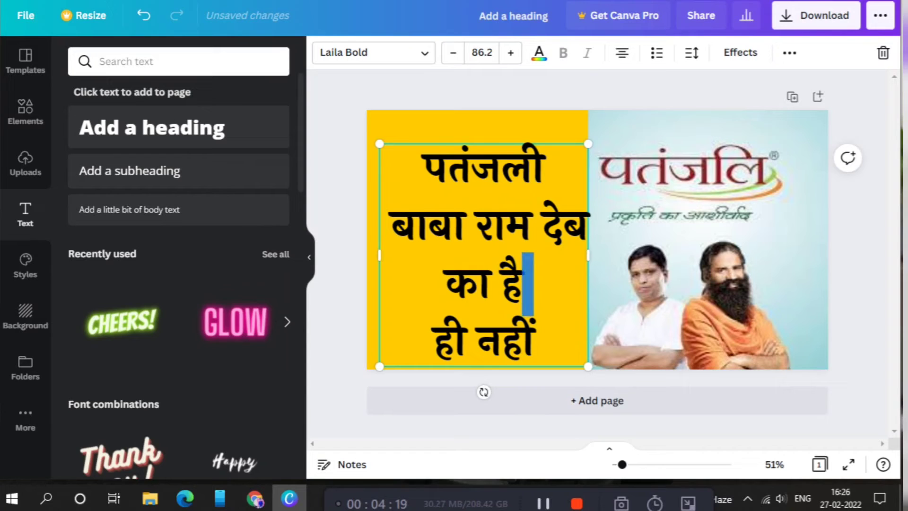
{"action": "left_click", "coordinate": [434, 283]}
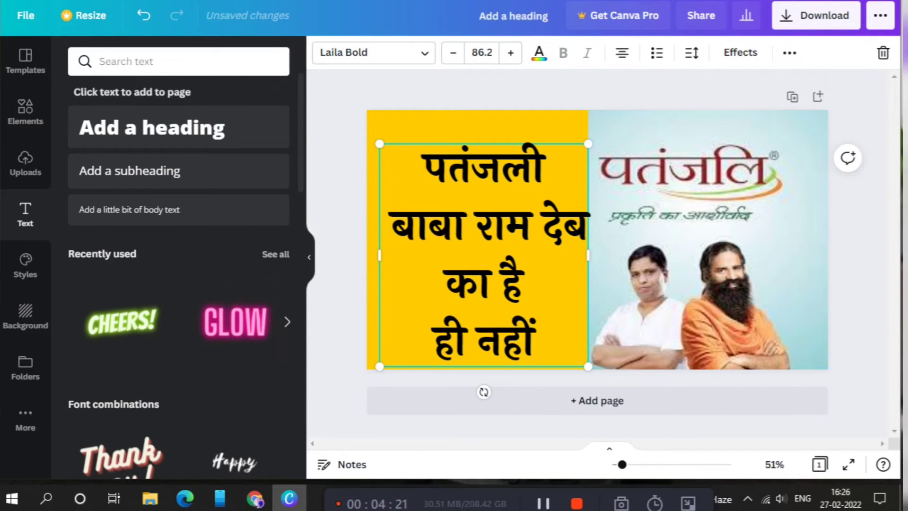
{"action": "left_click", "coordinate": [287, 321]}
{"action": "key", "text": "Escape"}
{"action": "left_click", "coordinate": [554, 264]}
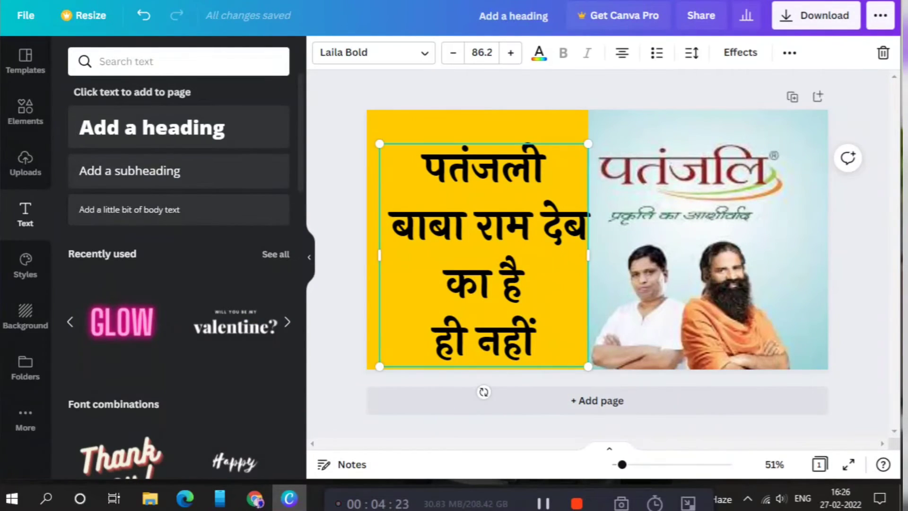
- Enlarge the heading to about size 91.5 and reposition it so all four lines fit on the yellow panel
{"action": "left_click_drag", "start_coordinate": [483, 256], "coordinate": [470, 233]}
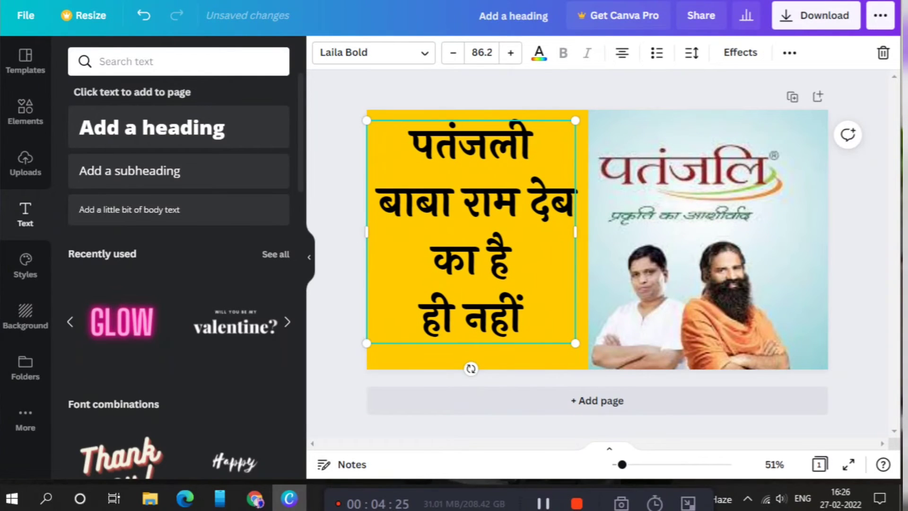
{"action": "left_click_drag", "start_coordinate": [575, 343], "coordinate": [589, 357]}
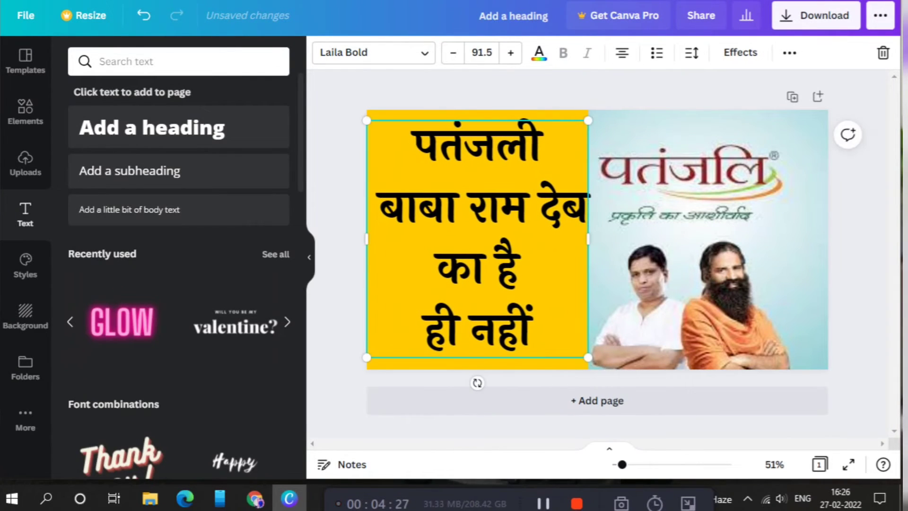
{"action": "left_click_drag", "start_coordinate": [477, 238], "coordinate": [472, 239]}
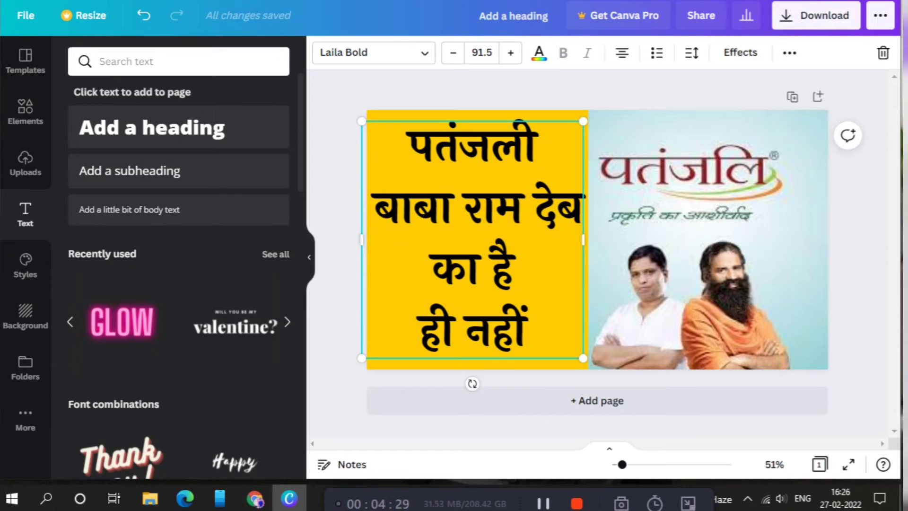
- Colour the word "का" in the heading's third line red
{"action": "left_click_drag", "start_coordinate": [432, 270], "coordinate": [491, 269]}
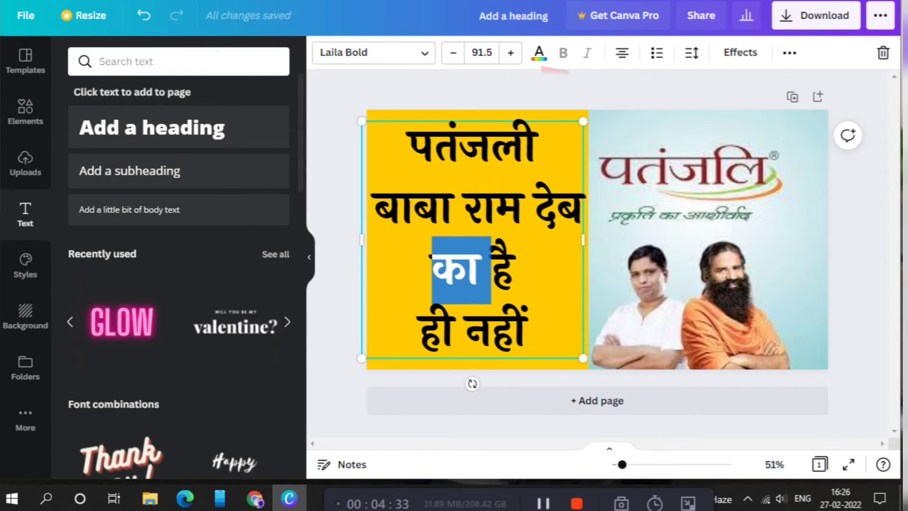
{"action": "left_click", "coordinate": [539, 53]}
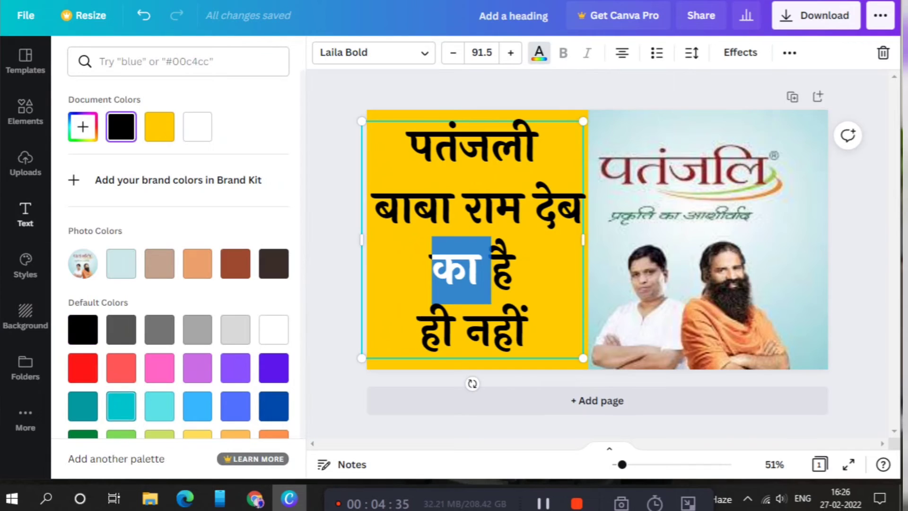
{"action": "left_click", "coordinate": [83, 367]}
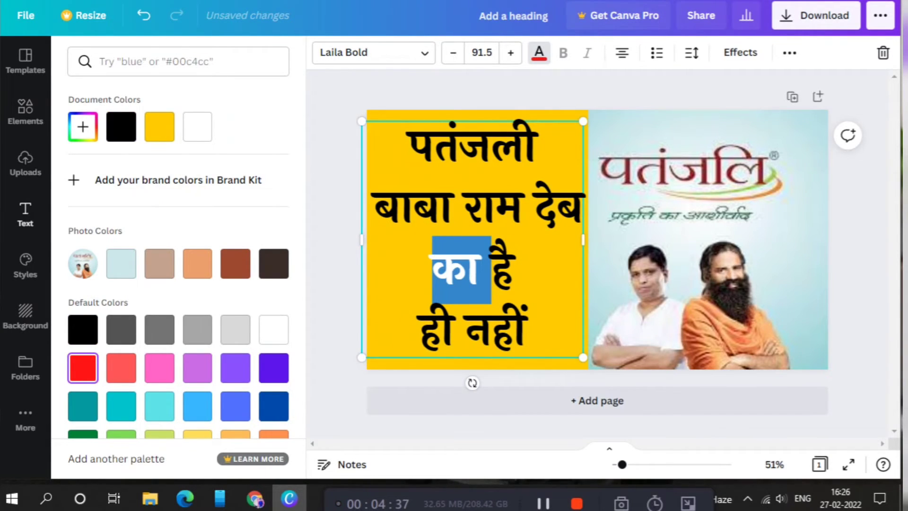
{"action": "key", "text": "Escape"}
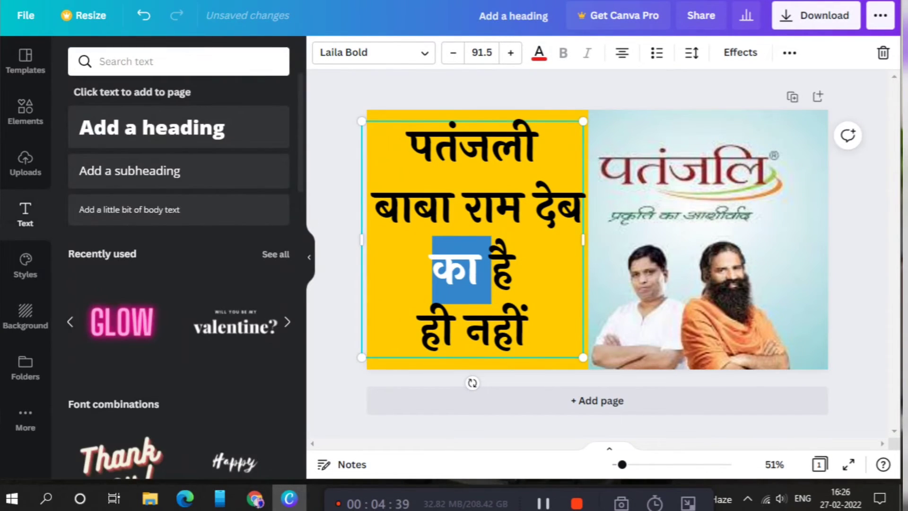
{"action": "key", "text": "Escape"}
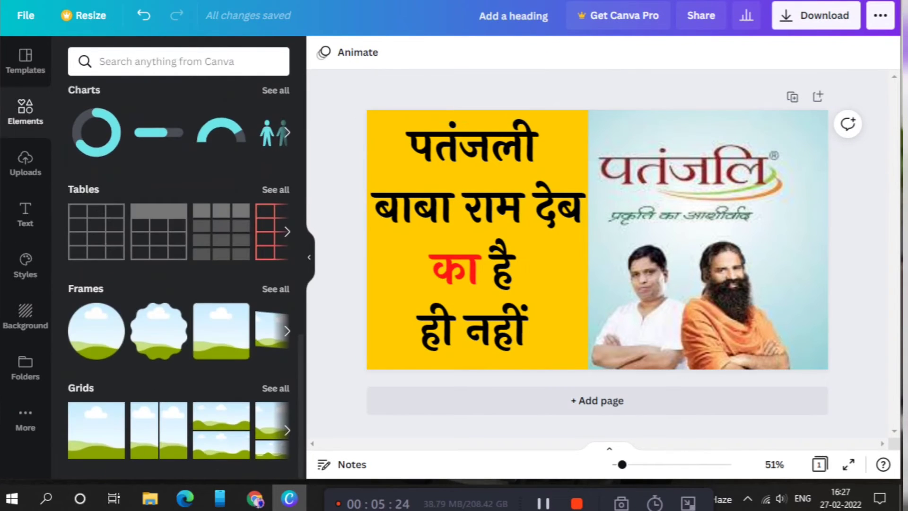
- Add the screaming-face emoji from the uploaded images to the design
{"action": "scroll", "coordinate": [178, 277], "scroll_direction": "up", "scroll_amount": 13}
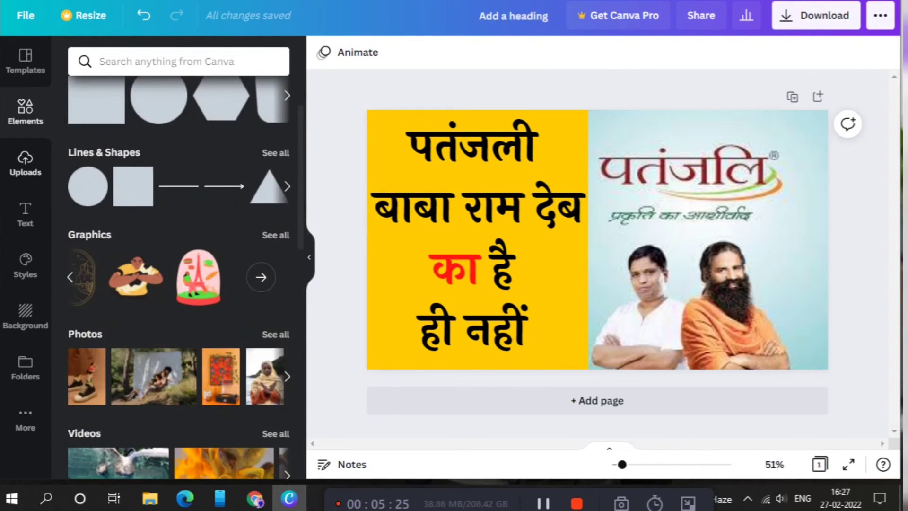
{"action": "left_click", "coordinate": [25, 163]}
{"action": "scroll", "coordinate": [178, 305], "scroll_direction": "down", "scroll_amount": 12}
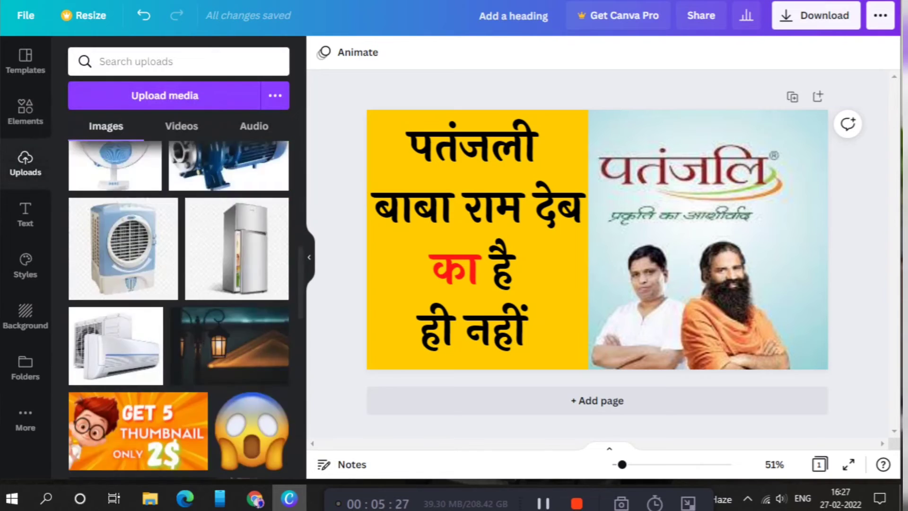
{"action": "scroll", "coordinate": [178, 307], "scroll_direction": "down", "scroll_amount": 5}
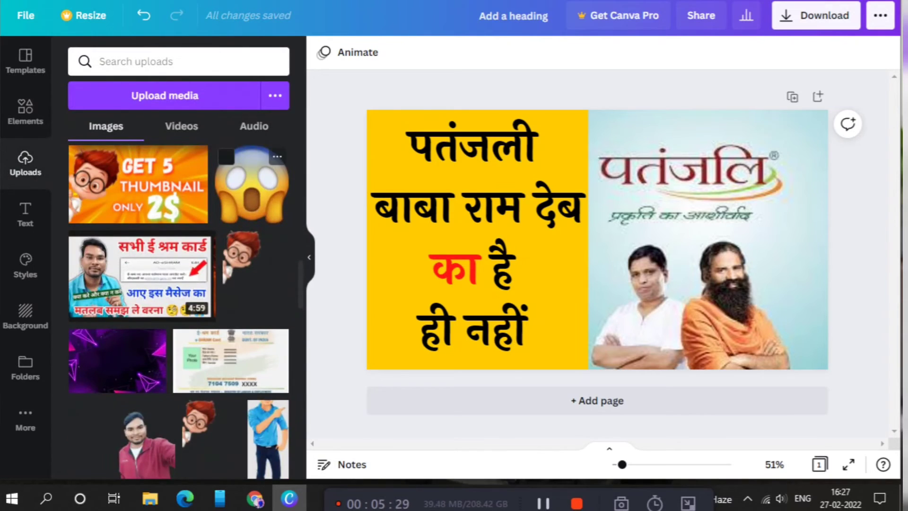
{"action": "scroll", "coordinate": [251, 213], "scroll_direction": "up", "scroll_amount": 1}
{"action": "left_click", "coordinate": [252, 251]}
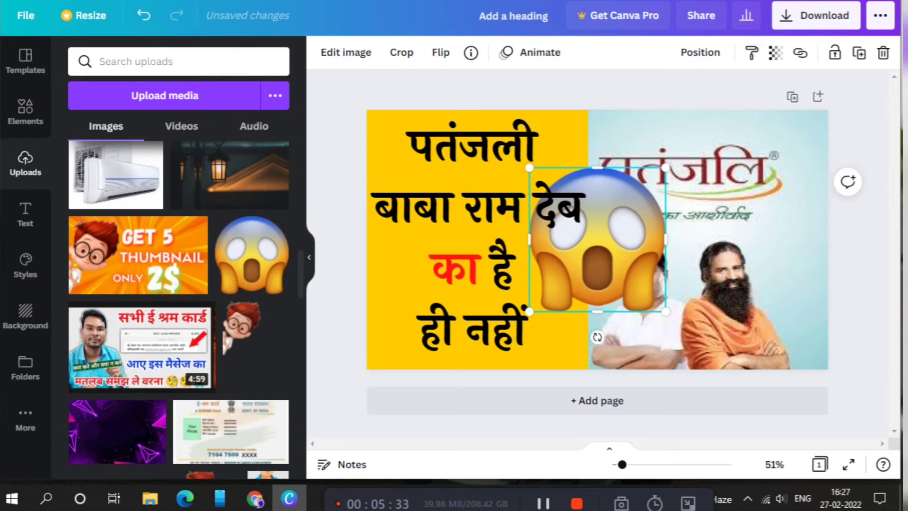
- Shrink the emoji and place it right after "ही नहीं" on the yellow panel, shifting the heading up slightly
{"action": "left_click_drag", "start_coordinate": [665, 312], "coordinate": [623, 266]}
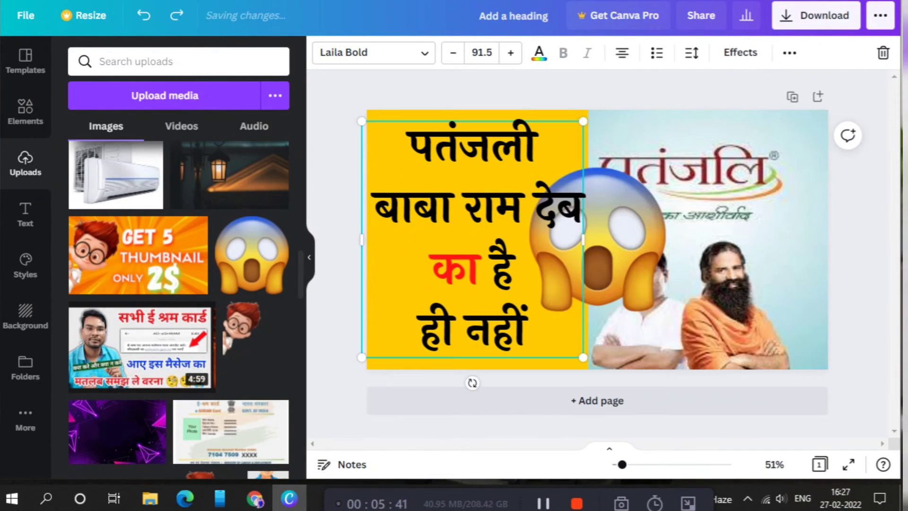
{"action": "left_click_drag", "start_coordinate": [624, 241], "coordinate": [623, 260]}
{"action": "left_click_drag", "start_coordinate": [664, 330], "coordinate": [608, 279]}
{"action": "left_click", "coordinate": [472, 208]}
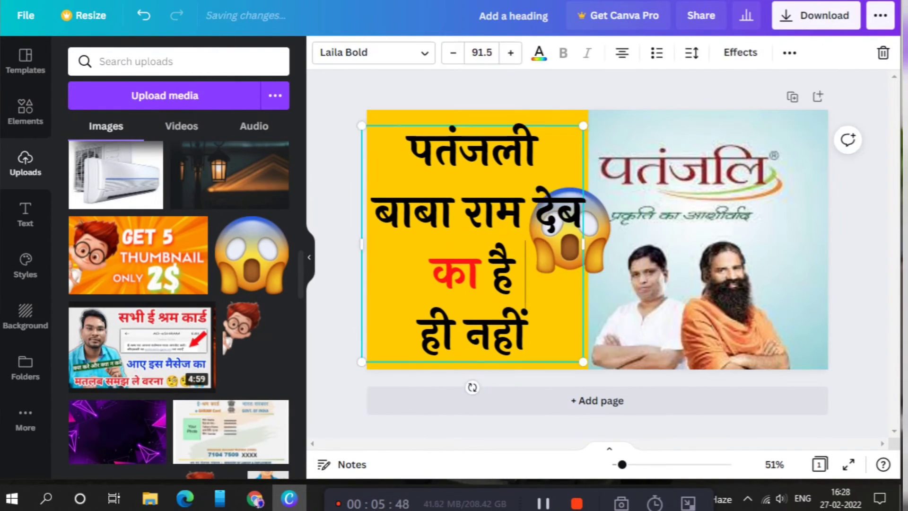
{"action": "left_click_drag", "start_coordinate": [596, 236], "coordinate": [596, 320]}
{"action": "left_click_drag", "start_coordinate": [610, 364], "coordinate": [587, 339]}
{"action": "left_click_drag", "start_coordinate": [473, 213], "coordinate": [471, 199]}
{"action": "left_click", "coordinate": [558, 308]}
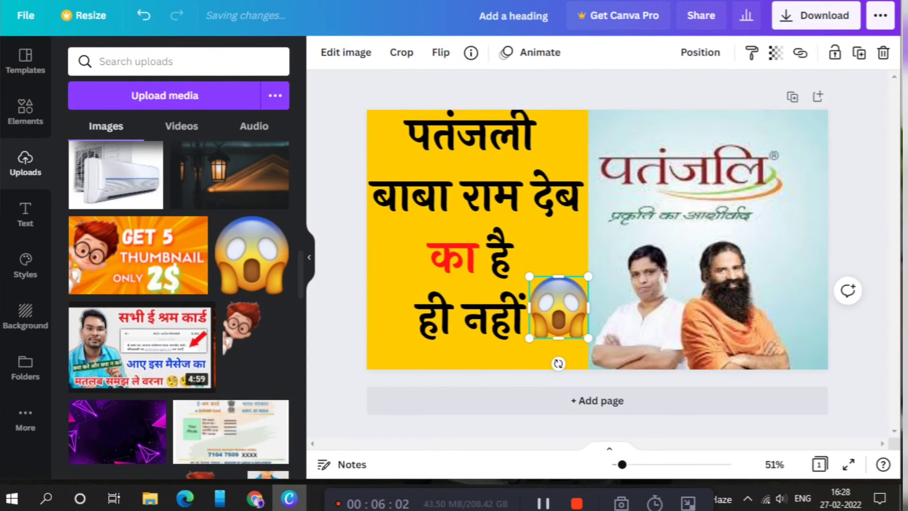
{"action": "left_click_drag", "start_coordinate": [557, 308], "coordinate": [558, 312]}
{"action": "left_click", "coordinate": [472, 208]}
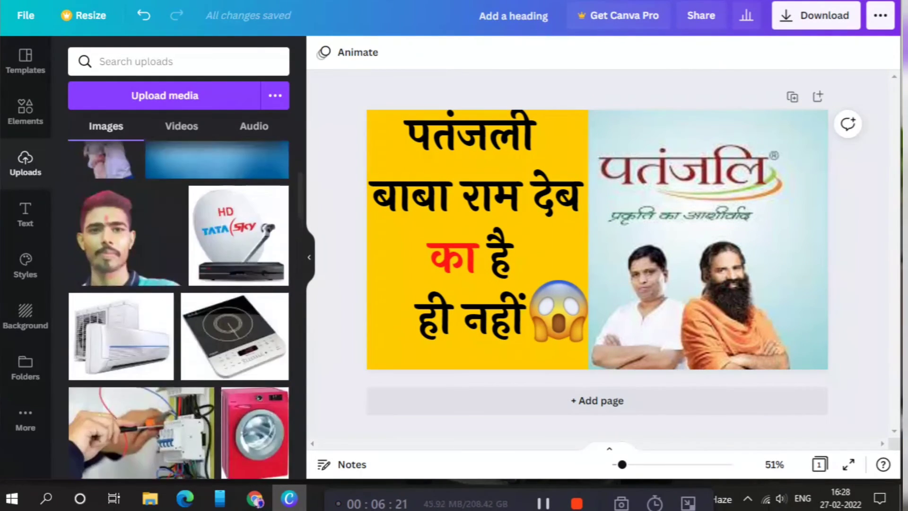
- Add the uploaded cutout of the man in the maroon jacket, enlarge it and move it over the Patanjali image
{"action": "scroll", "coordinate": [179, 308], "scroll_direction": "up", "scroll_amount": 4}
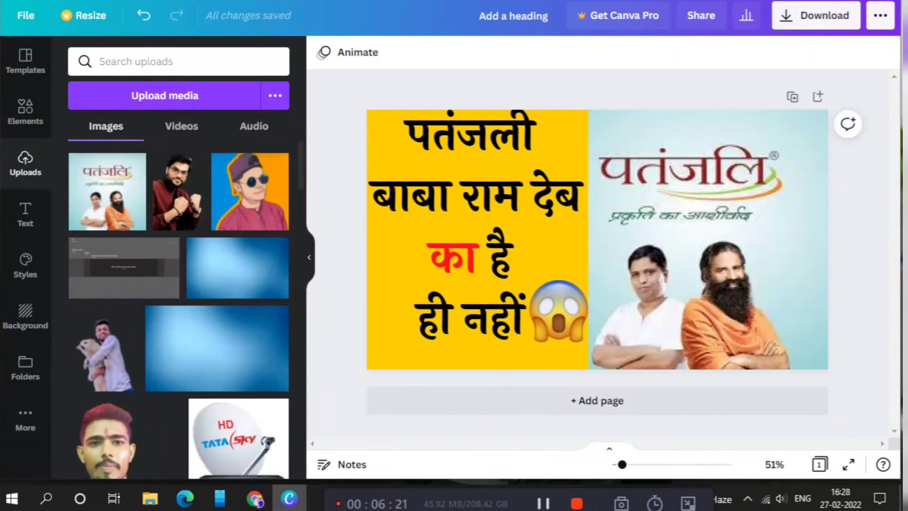
{"action": "left_click", "coordinate": [176, 192]}
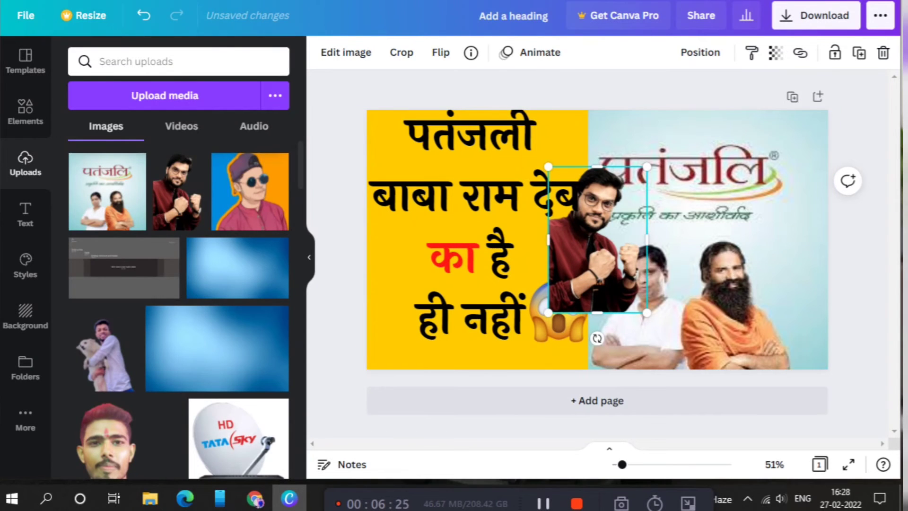
{"action": "left_click_drag", "start_coordinate": [646, 312], "coordinate": [673, 352]}
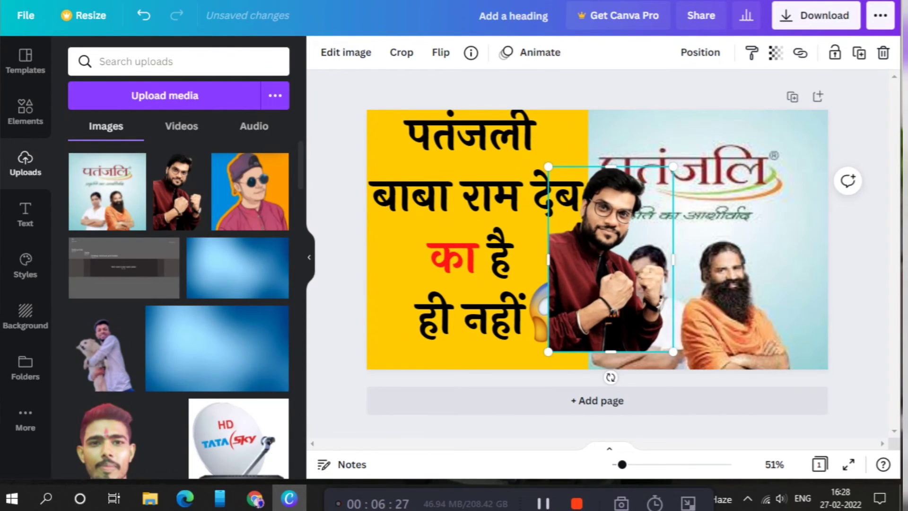
{"action": "left_click_drag", "start_coordinate": [609, 373], "coordinate": [665, 382]}
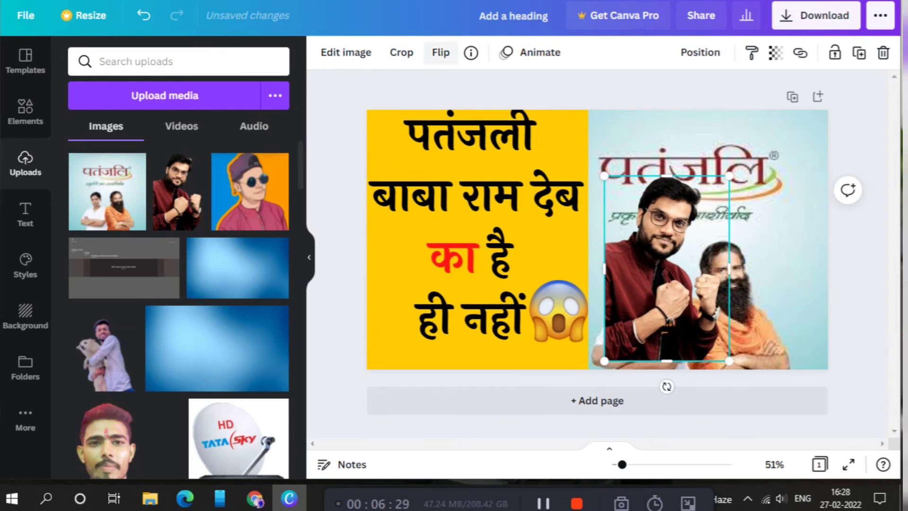
- Flip the man's cutout horizontally and place it in the lower-right corner of the thumbnail, beside the bearded man
{"action": "left_click", "coordinate": [441, 52]}
{"action": "left_click", "coordinate": [488, 89]}
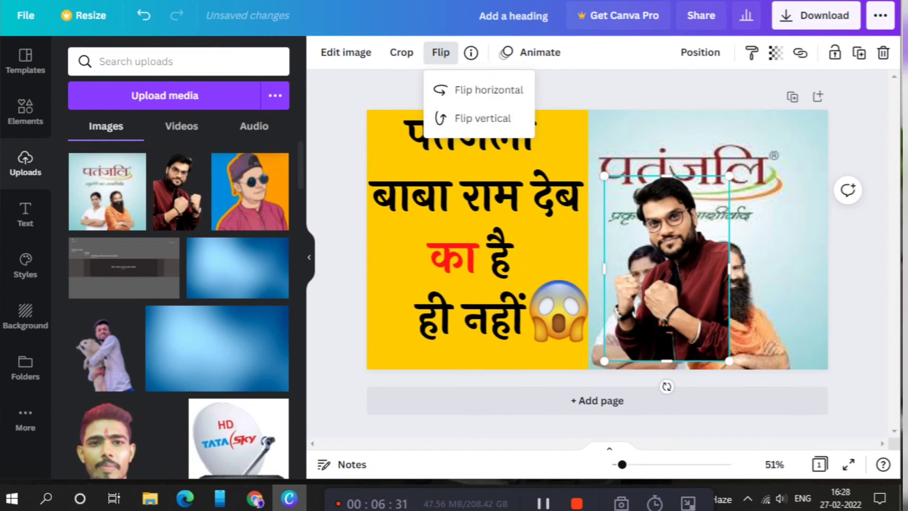
{"action": "left_click_drag", "start_coordinate": [667, 269], "coordinate": [788, 280]}
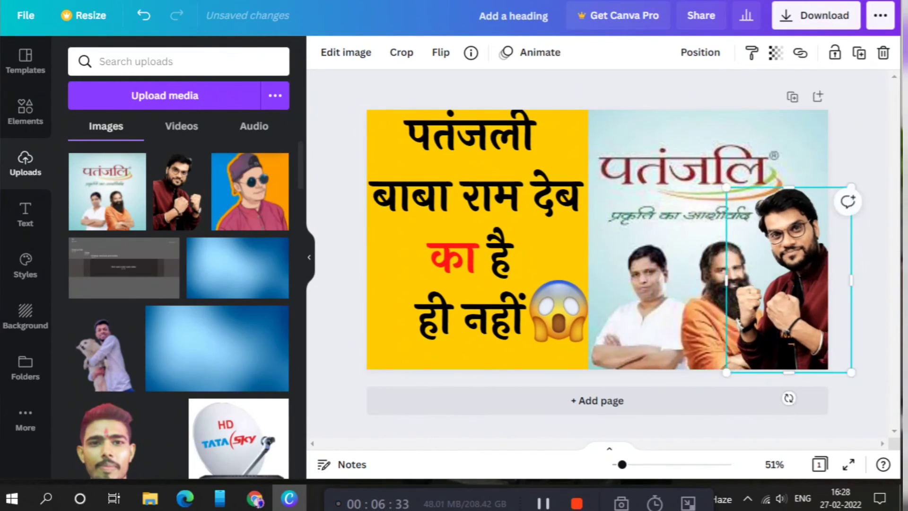
{"action": "double_click", "coordinate": [788, 281]}
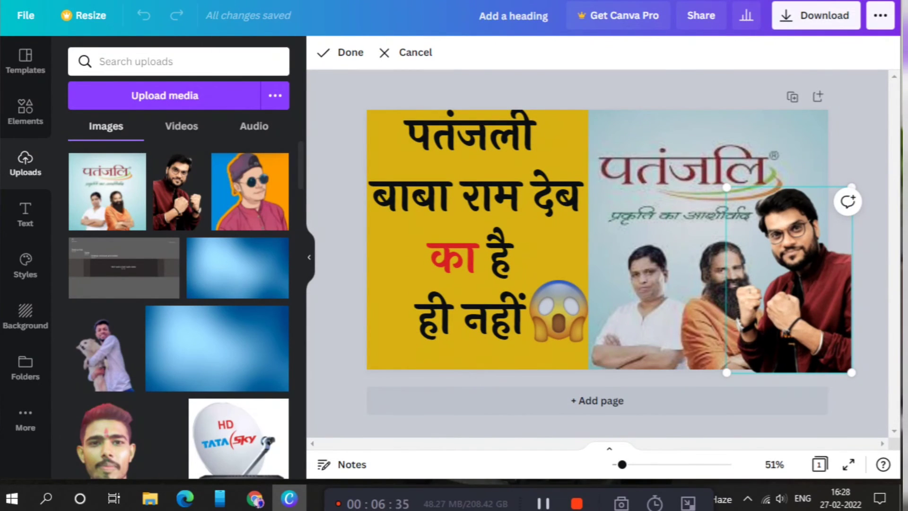
{"action": "key", "text": "Return"}
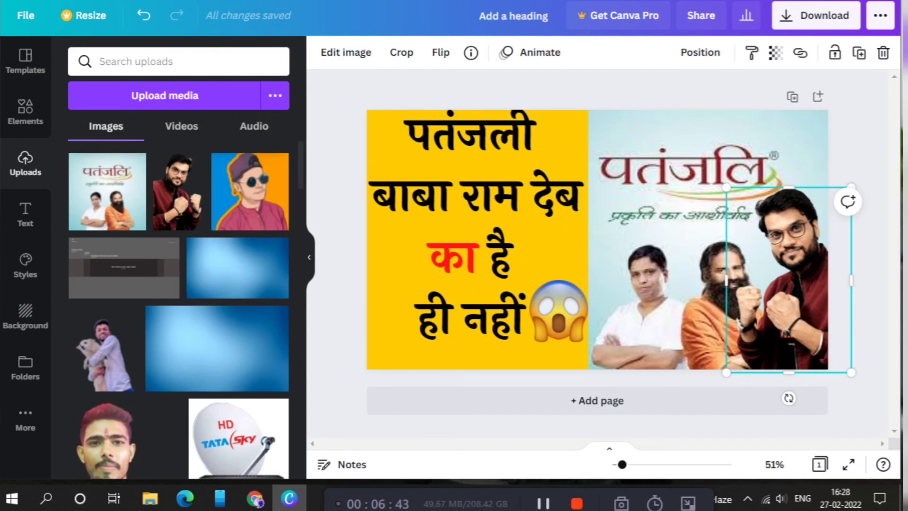
{"action": "key", "text": "Escape"}
- Download the finished thumbnail as a PNG file at 1280 × 720 px
{"action": "left_click", "coordinate": [815, 15]}
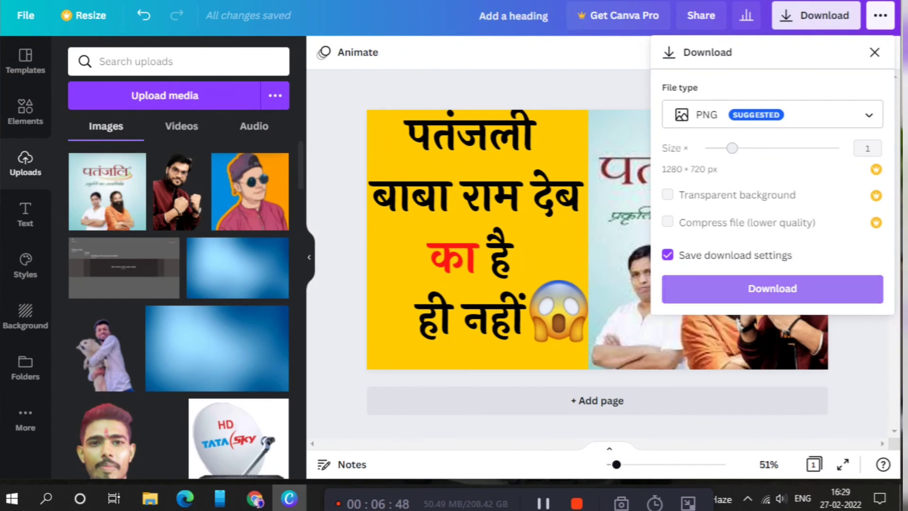
{"action": "left_click", "coordinate": [772, 289]}
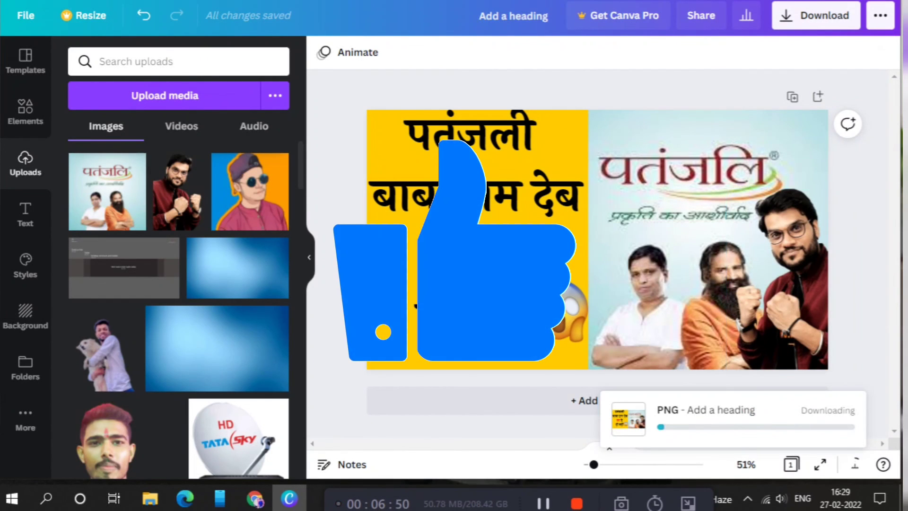